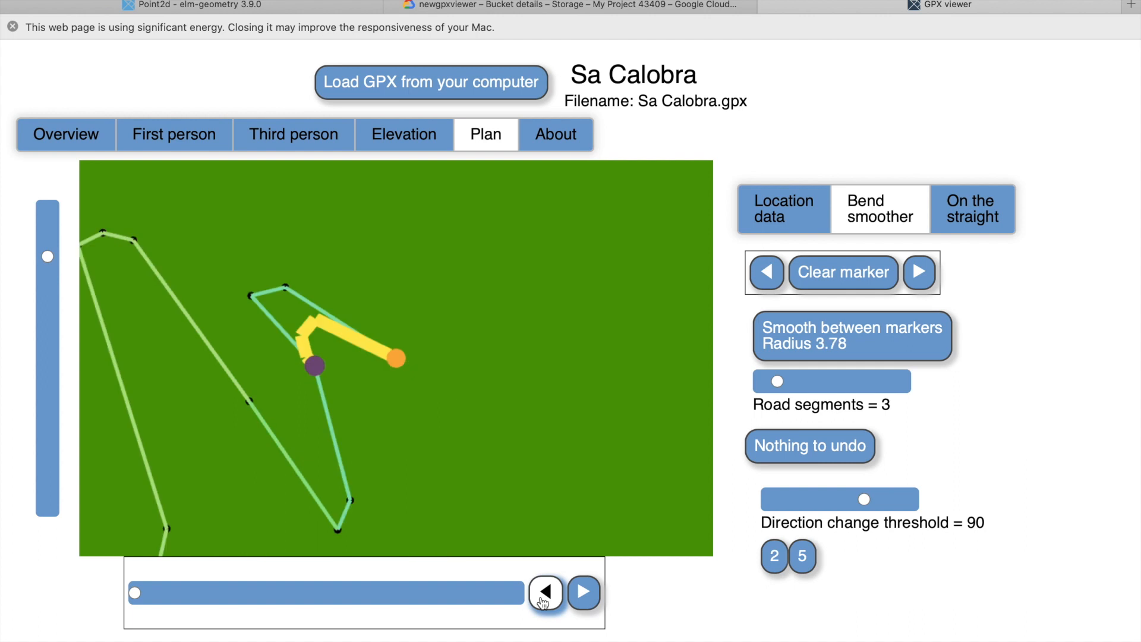
Clear the range marker and repeatedly divide the road segment at the start of the route into two.
left_click(585, 601)
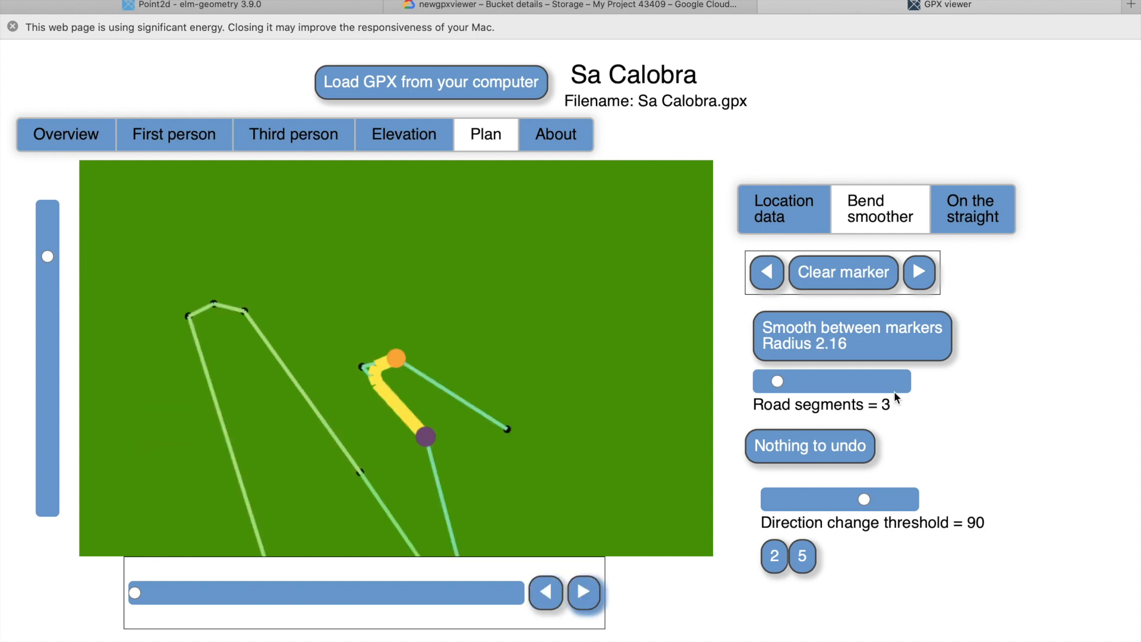
left_click(862, 272)
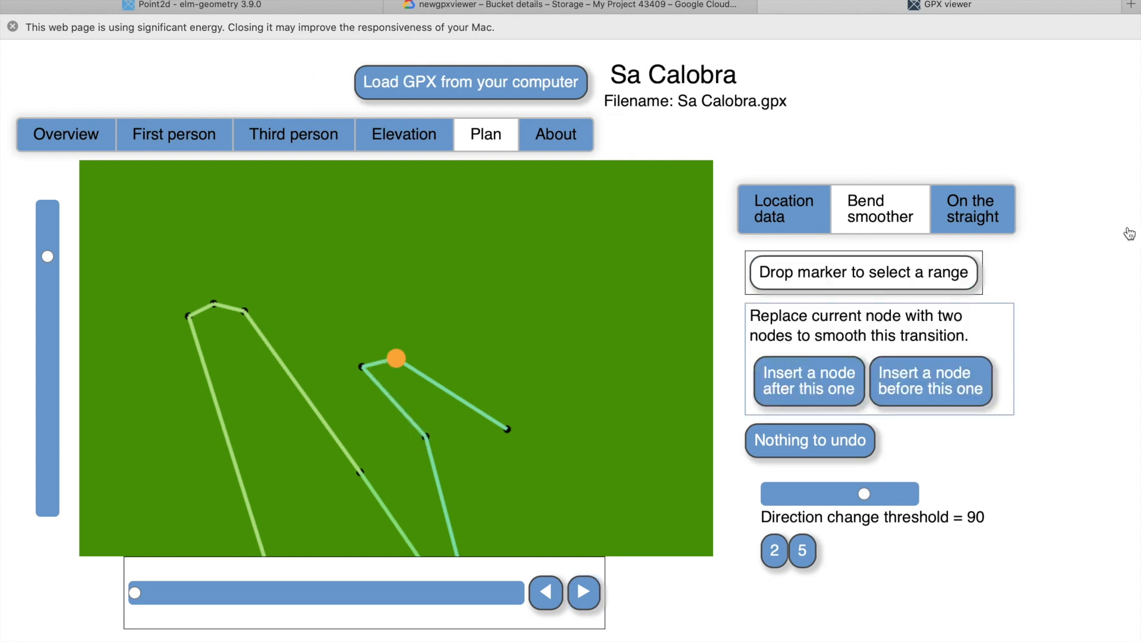
left_click(983, 221)
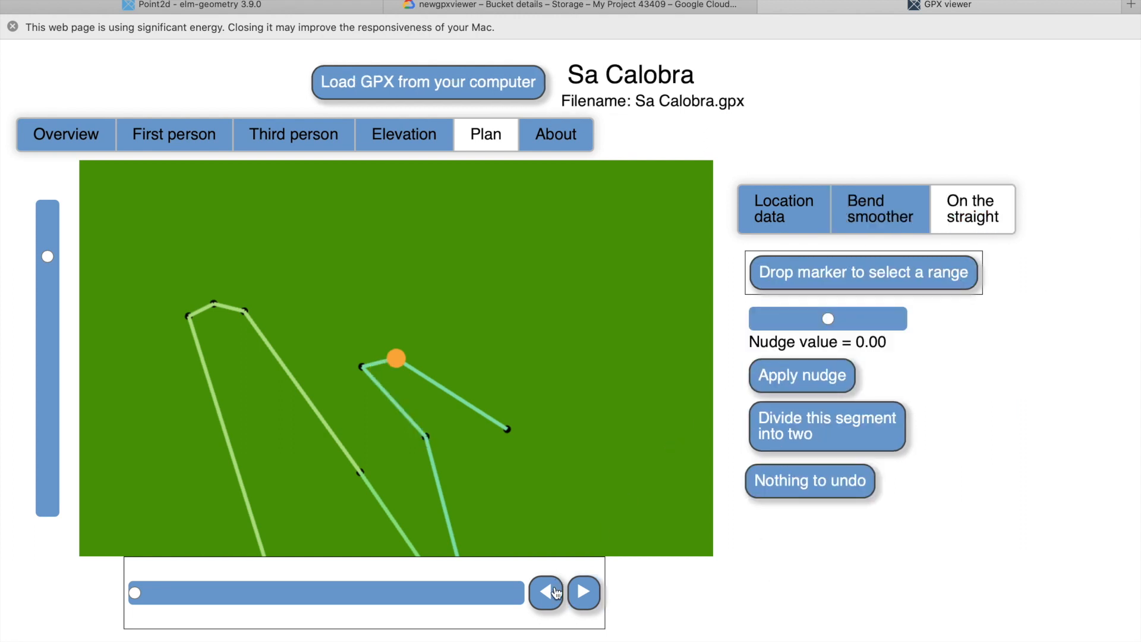
left_click(556, 592)
left_click(823, 435)
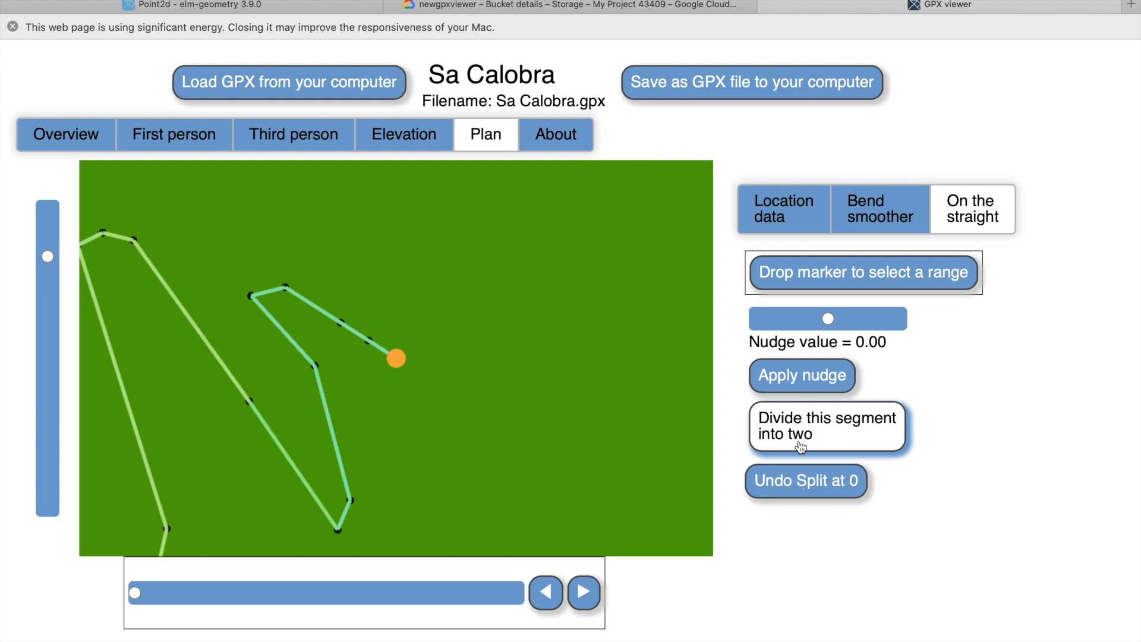
Divide the segment just before the first hairpin and the segment just after it into two.
left_click(584, 595)
left_click(585, 595)
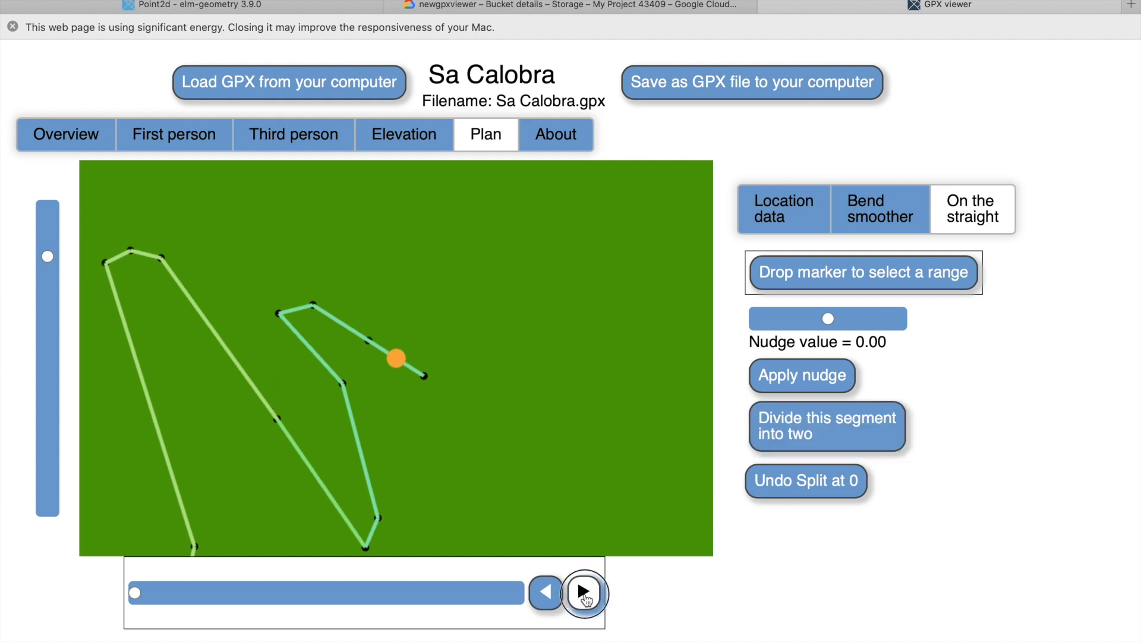
left_click(845, 426)
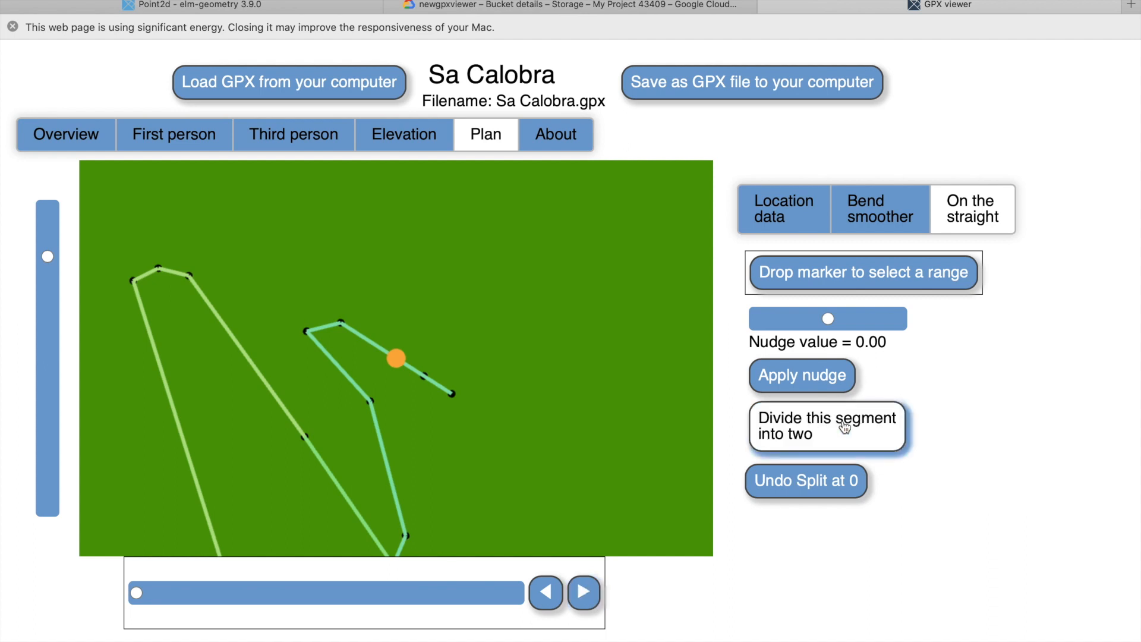
left_click(585, 593)
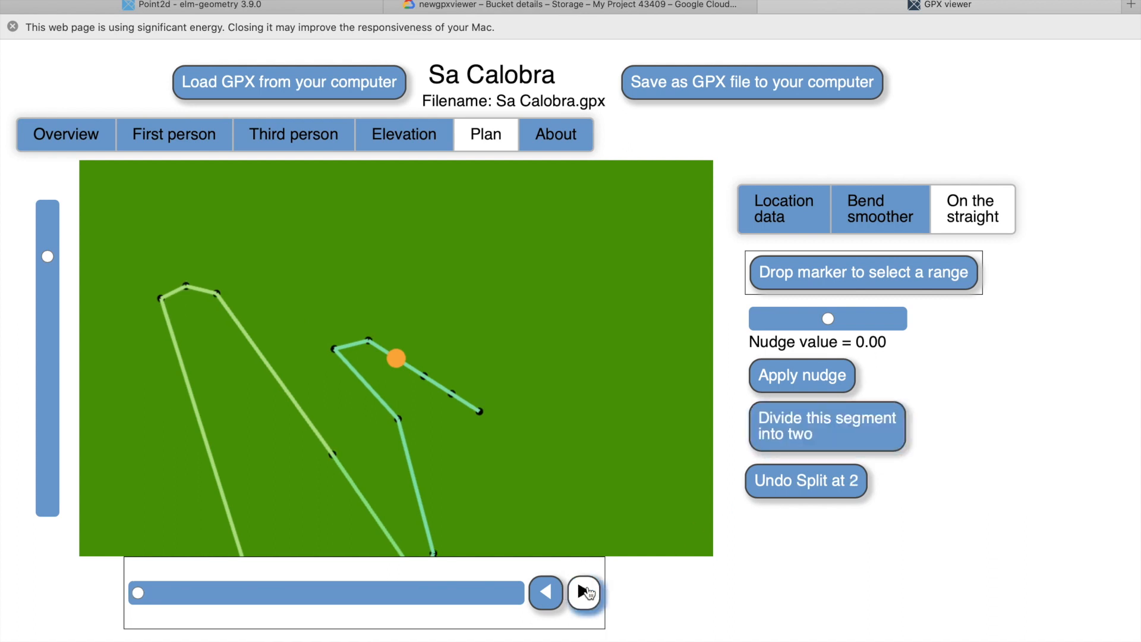
left_click(586, 592)
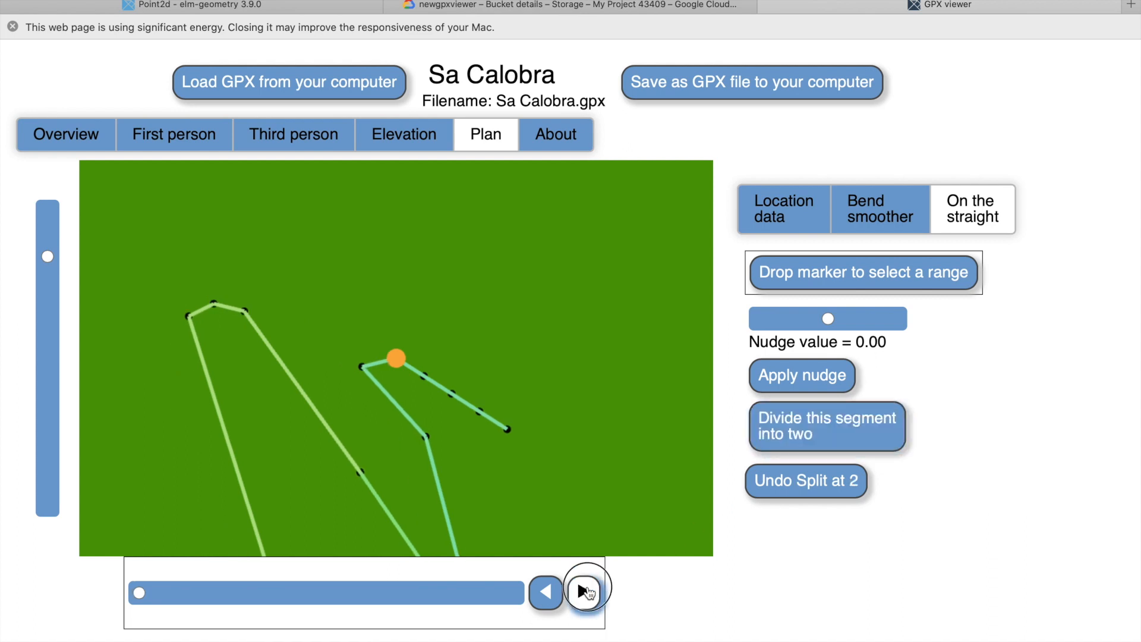
left_click(831, 425)
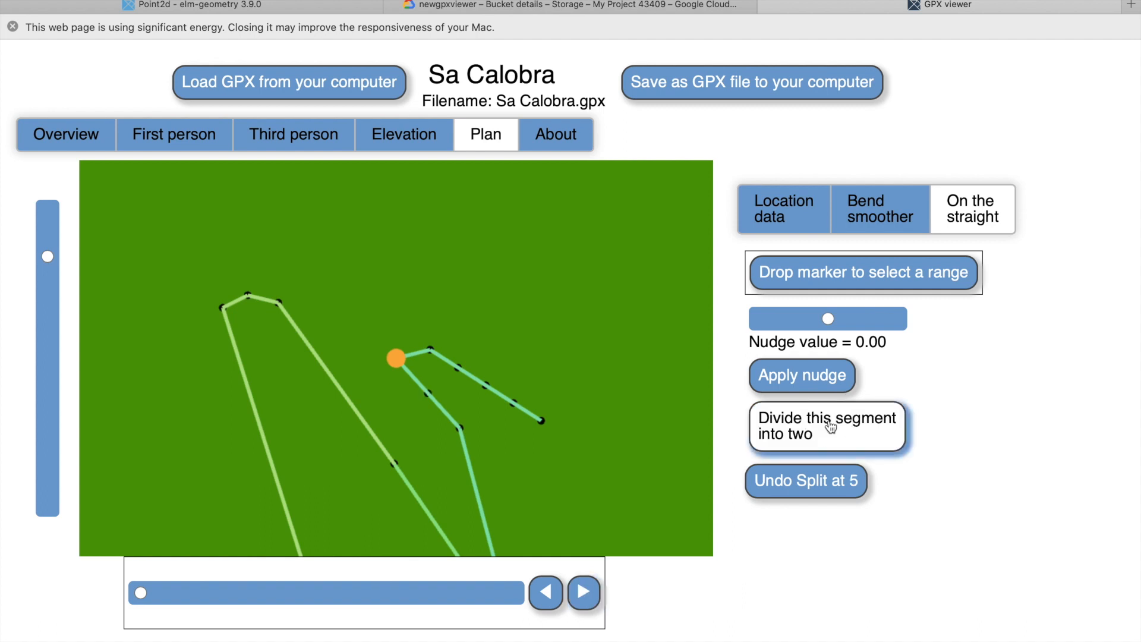
Select a range around the first hairpin, from the node just before the bend to the midpoint of the segment after it.
left_click(865, 273)
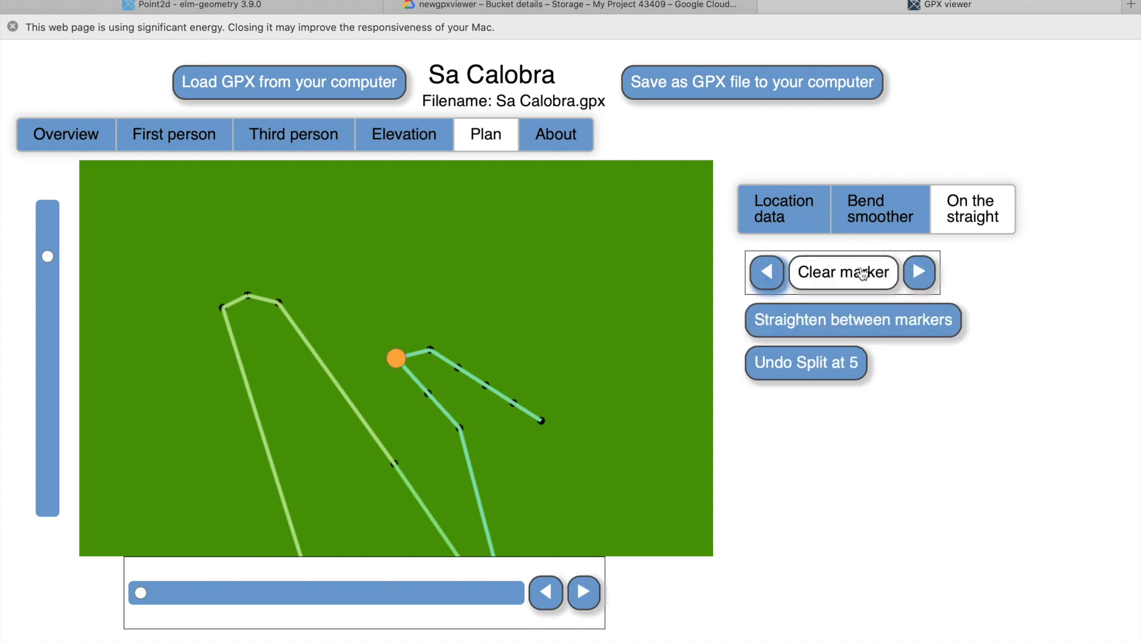
left_click(584, 592)
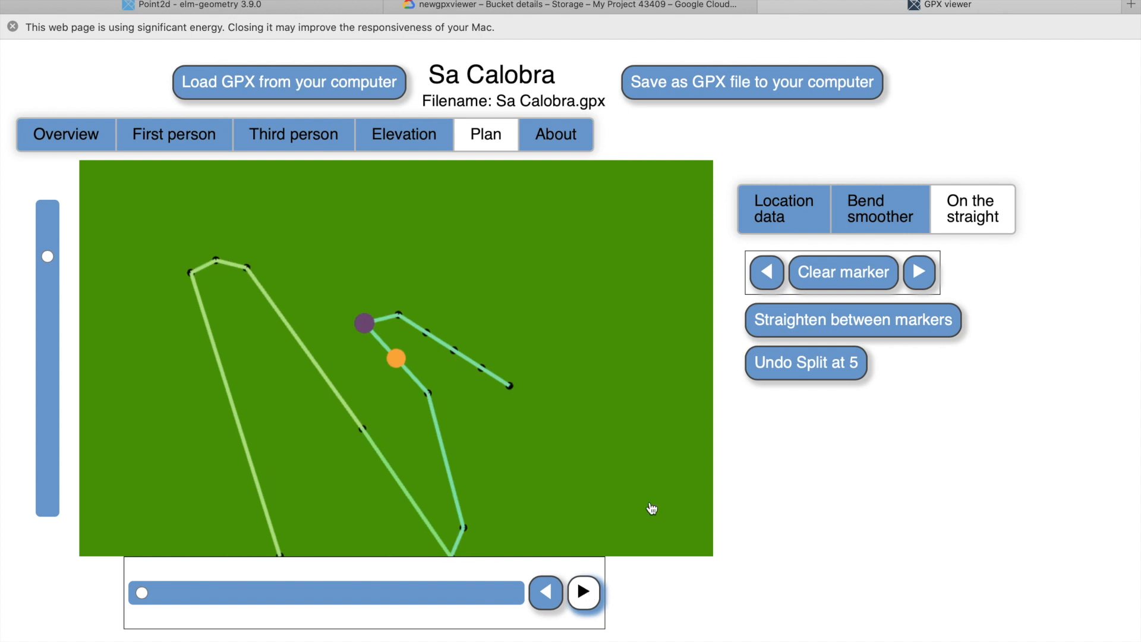
left_click(915, 271)
left_click(920, 274)
left_click(765, 273)
left_click(766, 274)
left_click(766, 274)
left_click(766, 274)
left_click(767, 274)
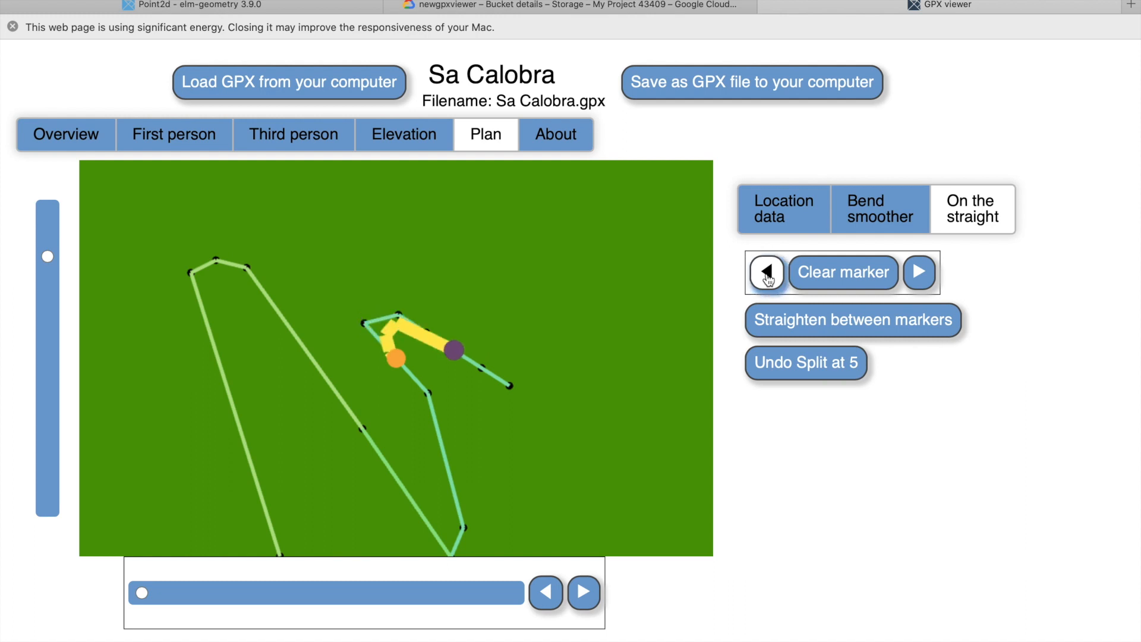
left_click(919, 273)
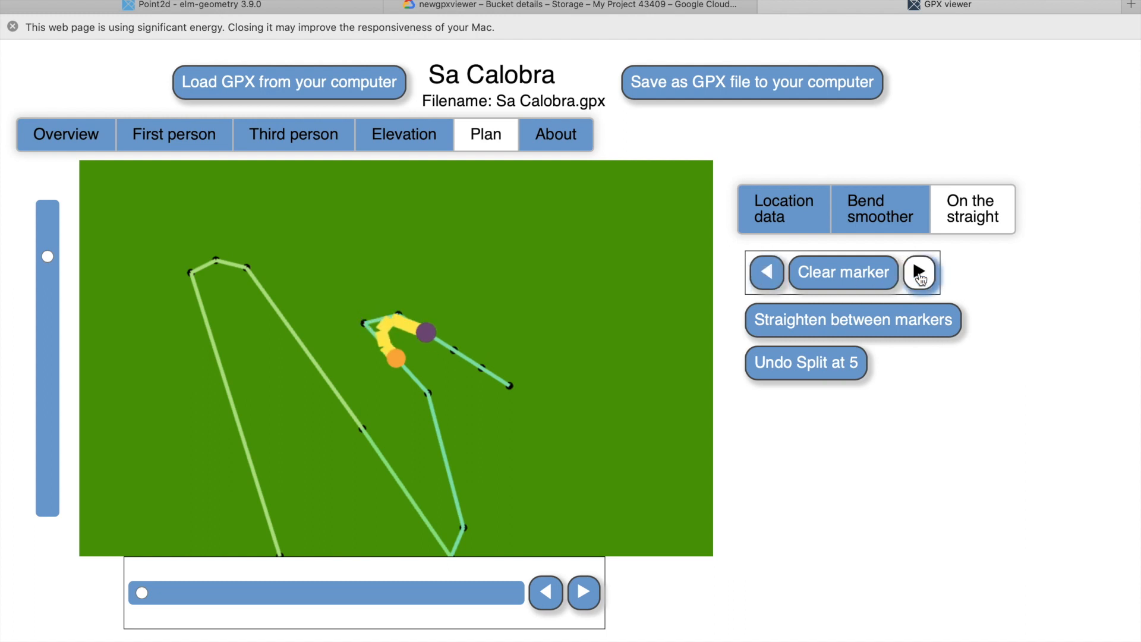
left_click(583, 592)
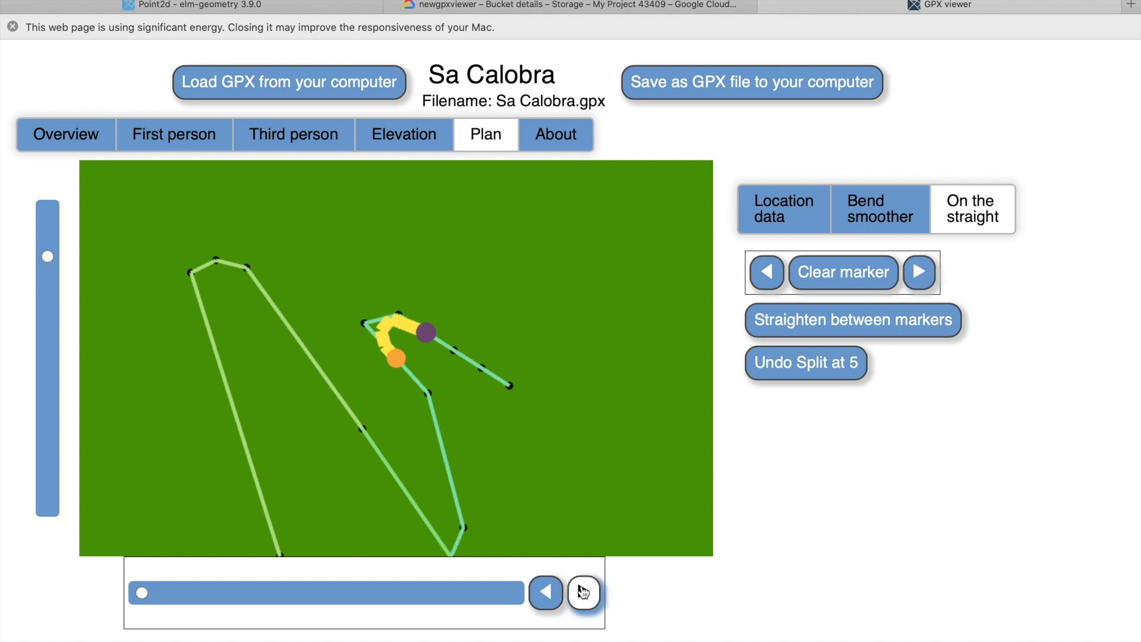
left_click(547, 593)
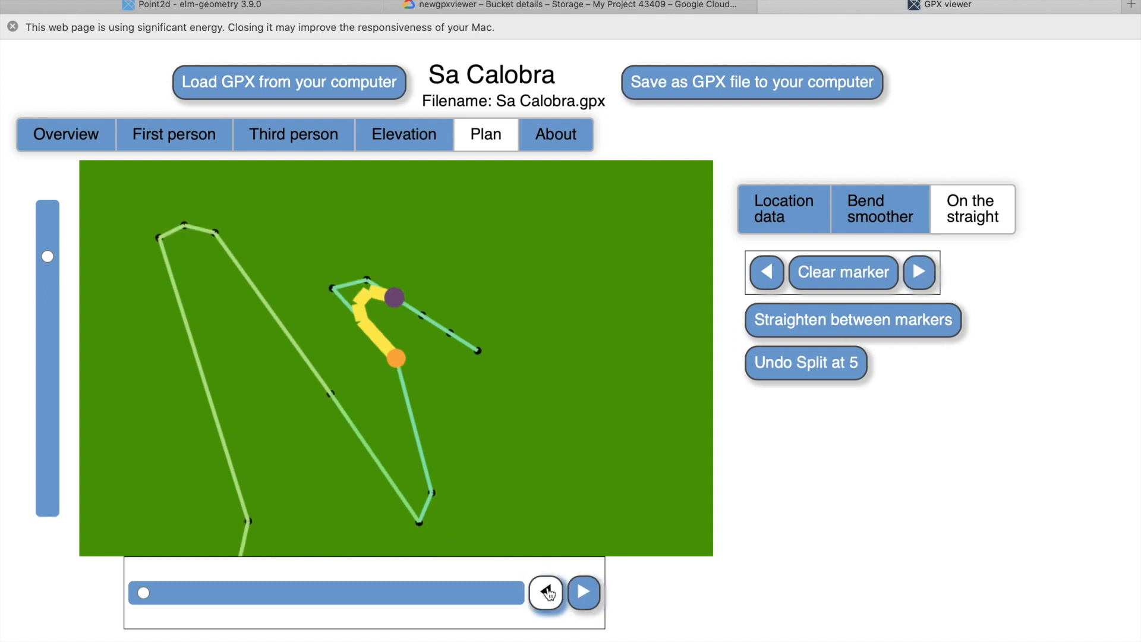
left_click(811, 359)
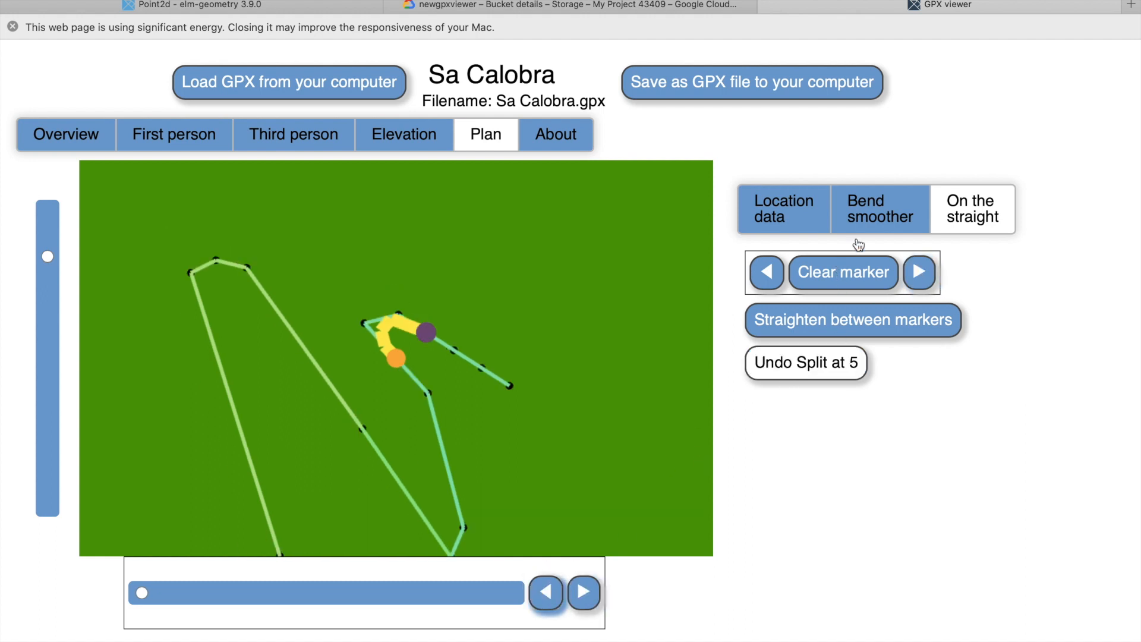
Smooth the first hairpin between the markers using 5 road segments.
left_click(885, 215)
left_click_drag(780, 387, 820, 389)
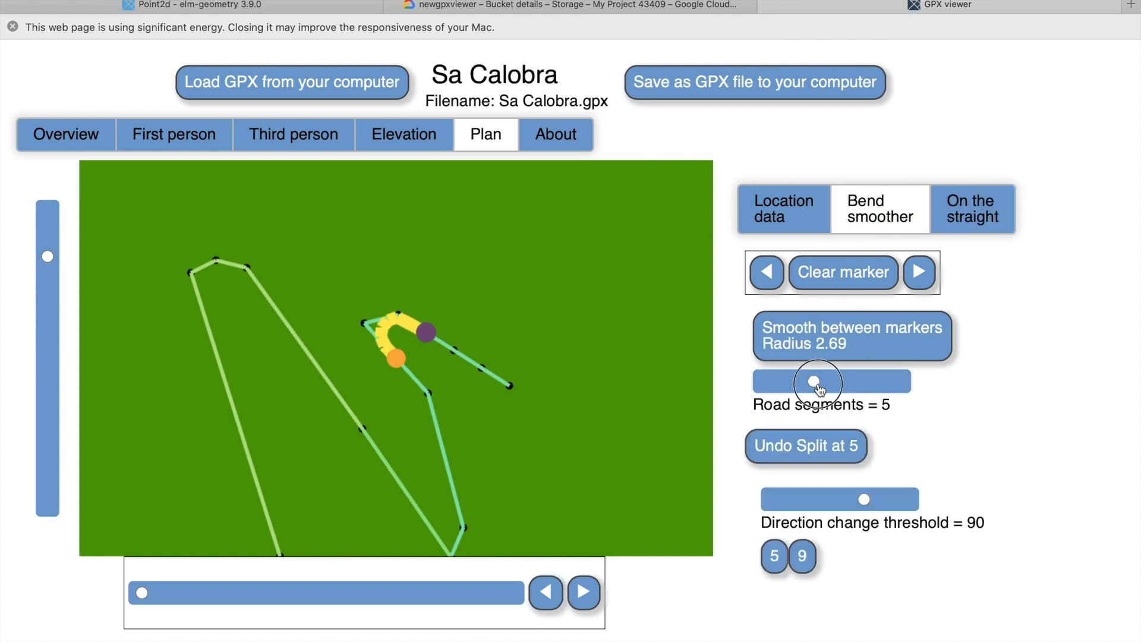
left_click(855, 330)
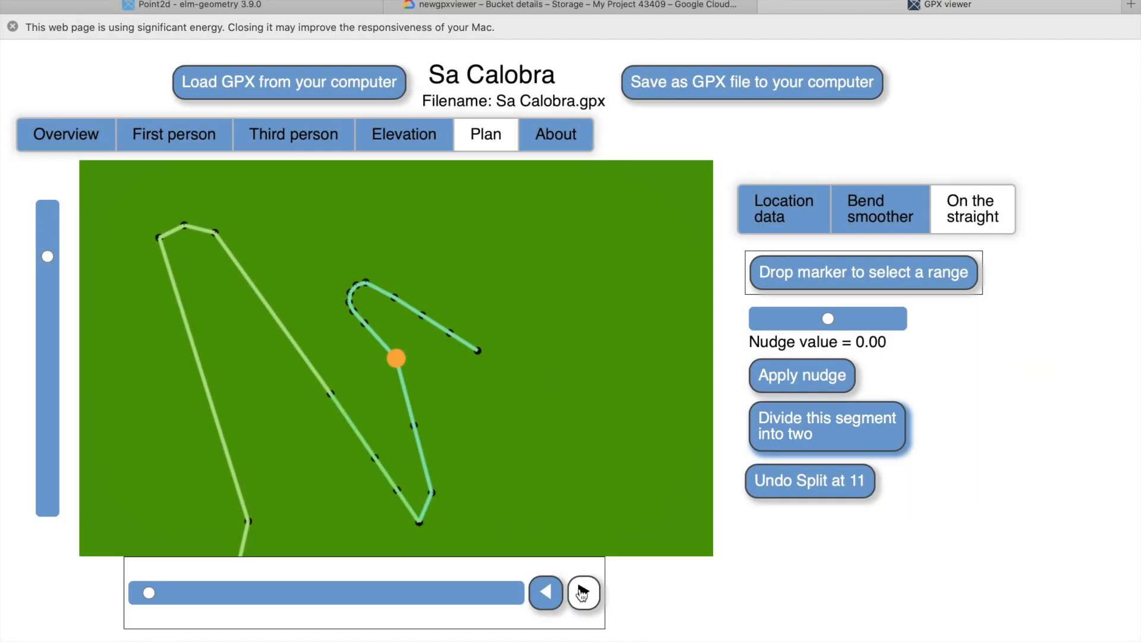
left_click(581, 592)
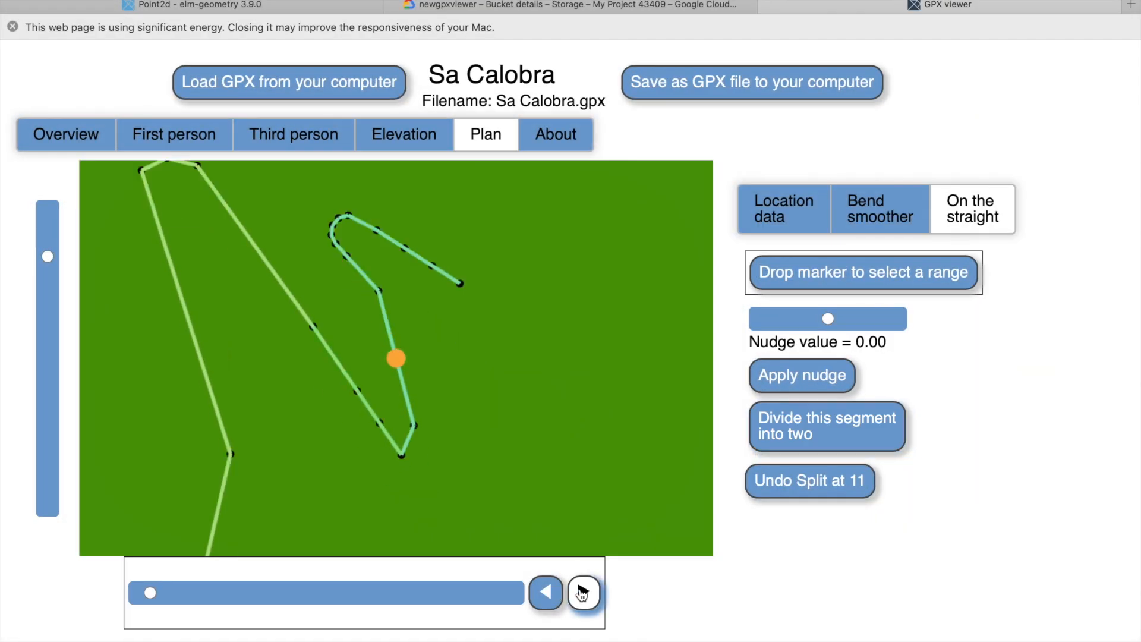
left_click(881, 284)
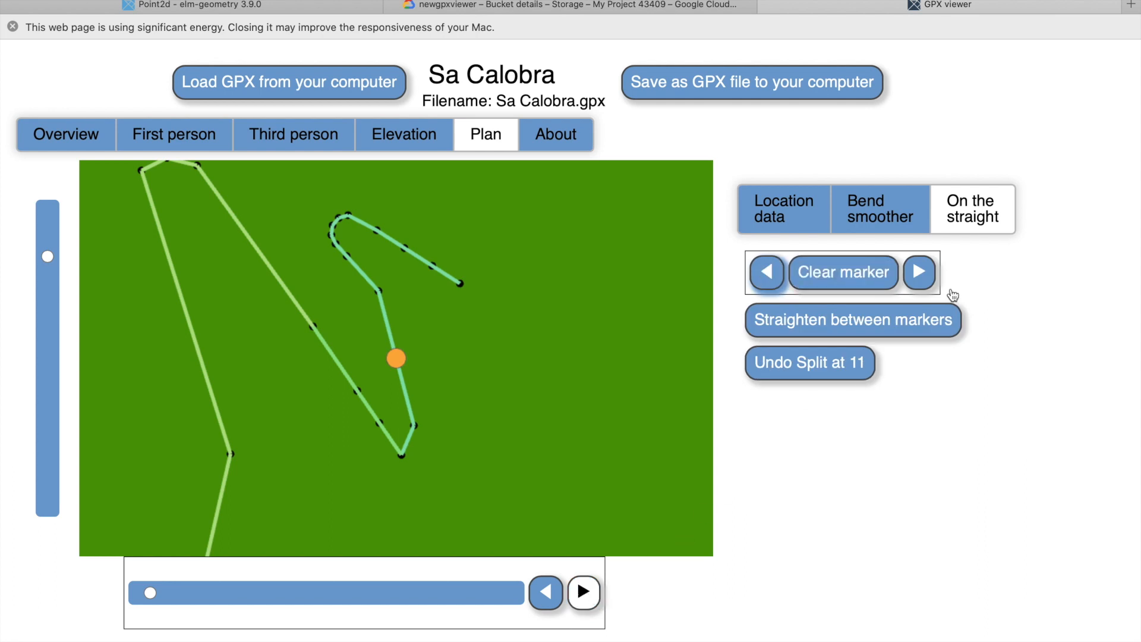
left_click(919, 276)
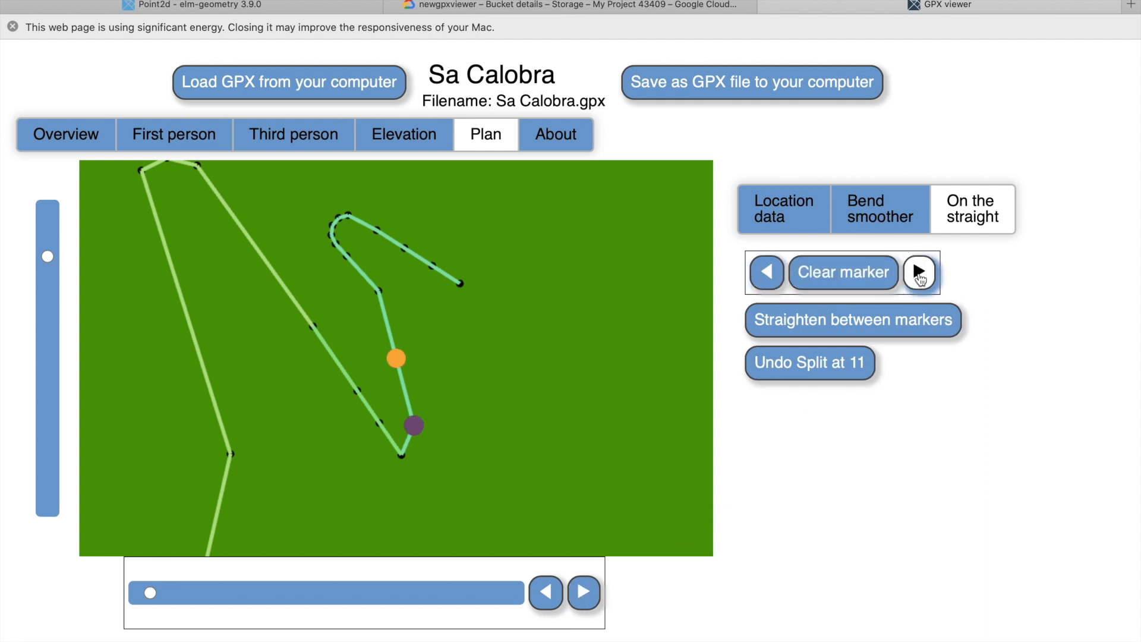
left_click(920, 276)
left_click(920, 276)
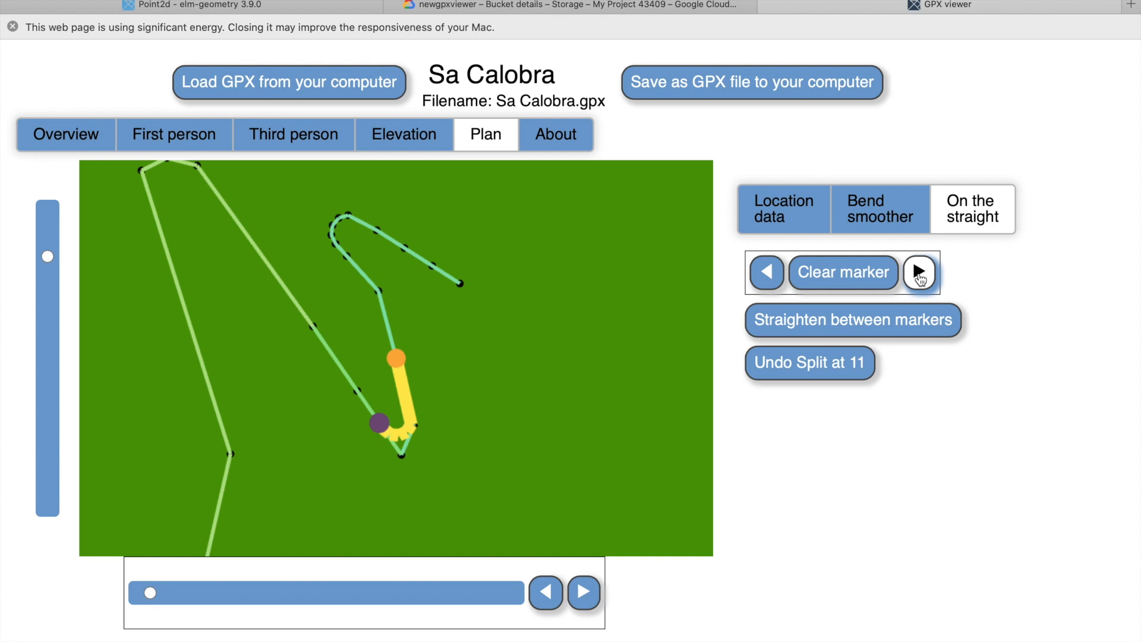
left_click(919, 277)
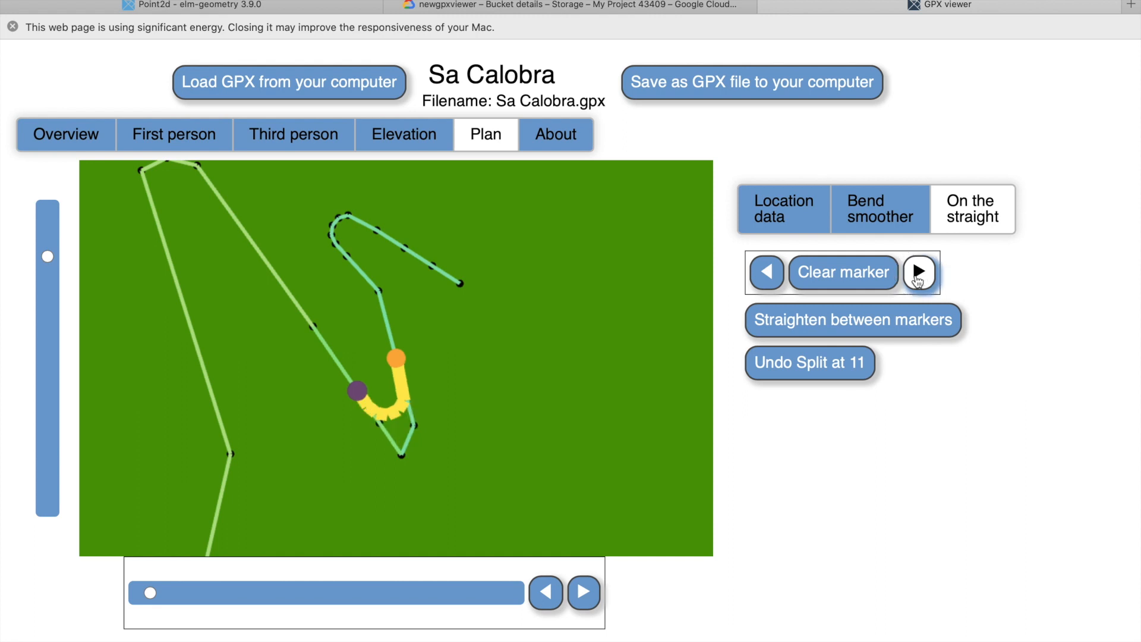
left_click(766, 276)
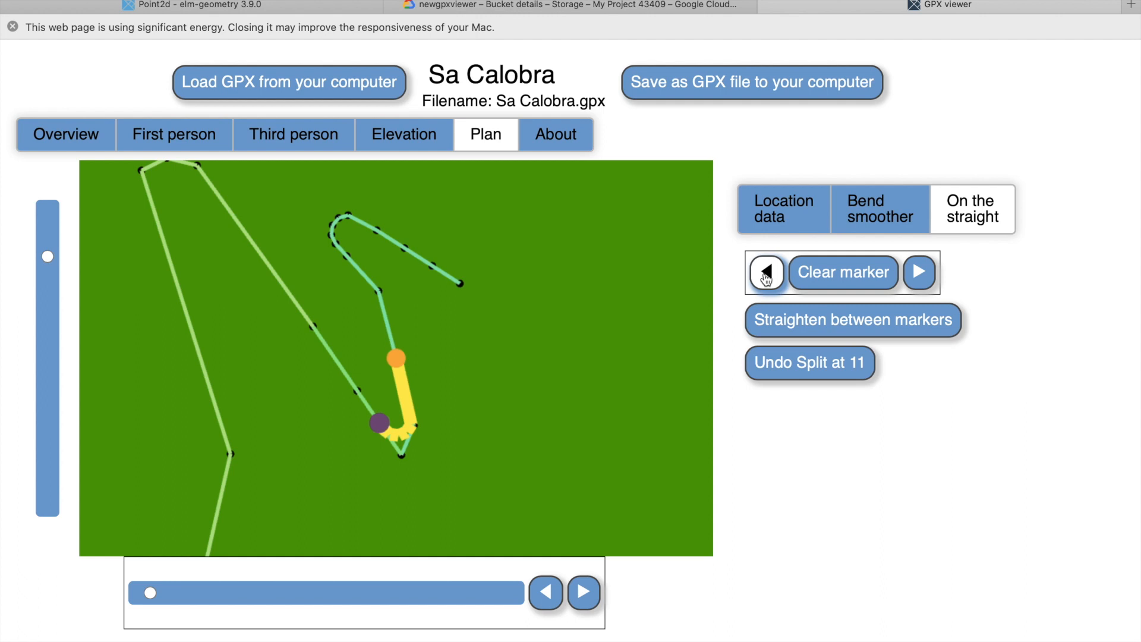
left_click(863, 275)
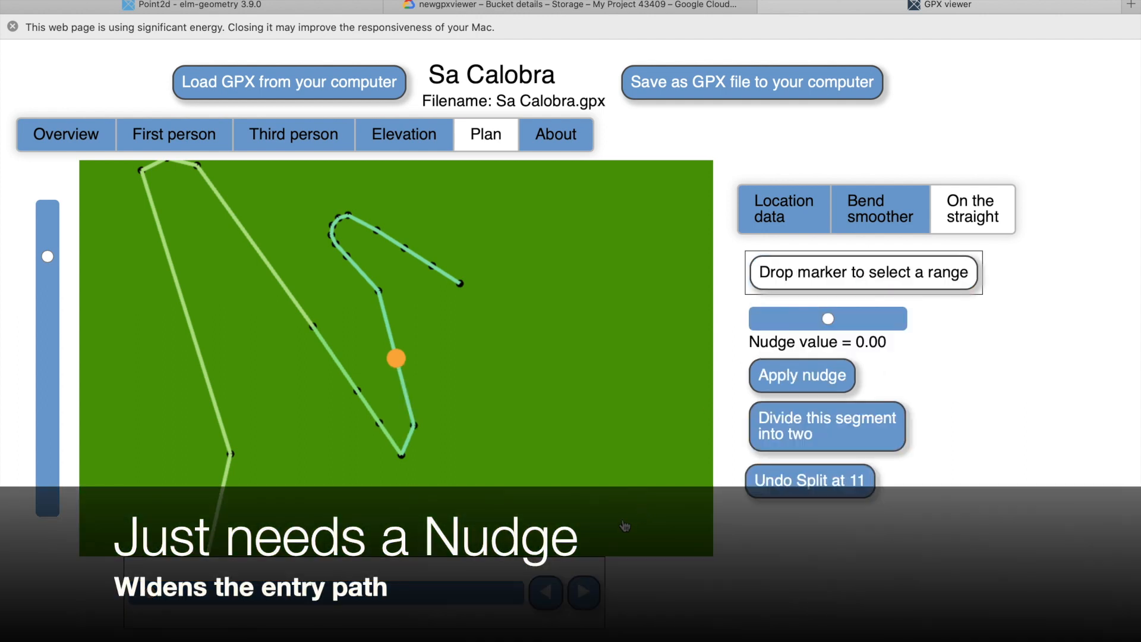
Apply a nudge of −0.14 to the node midway along the approach to the second hairpin.
left_click(583, 592)
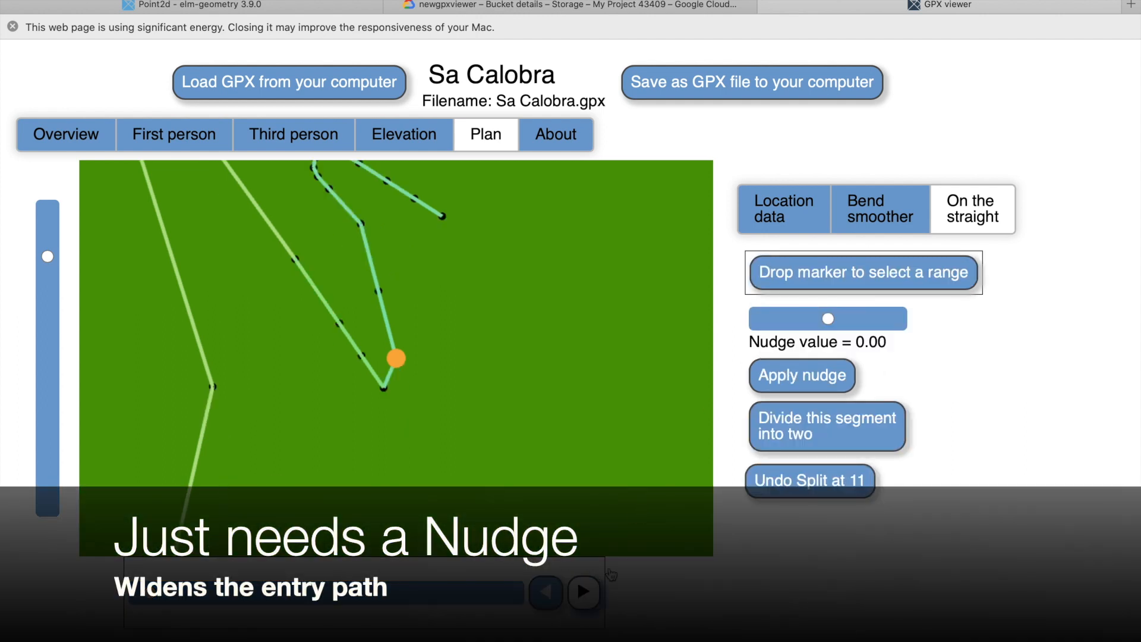
left_click_drag(828, 321, 800, 319)
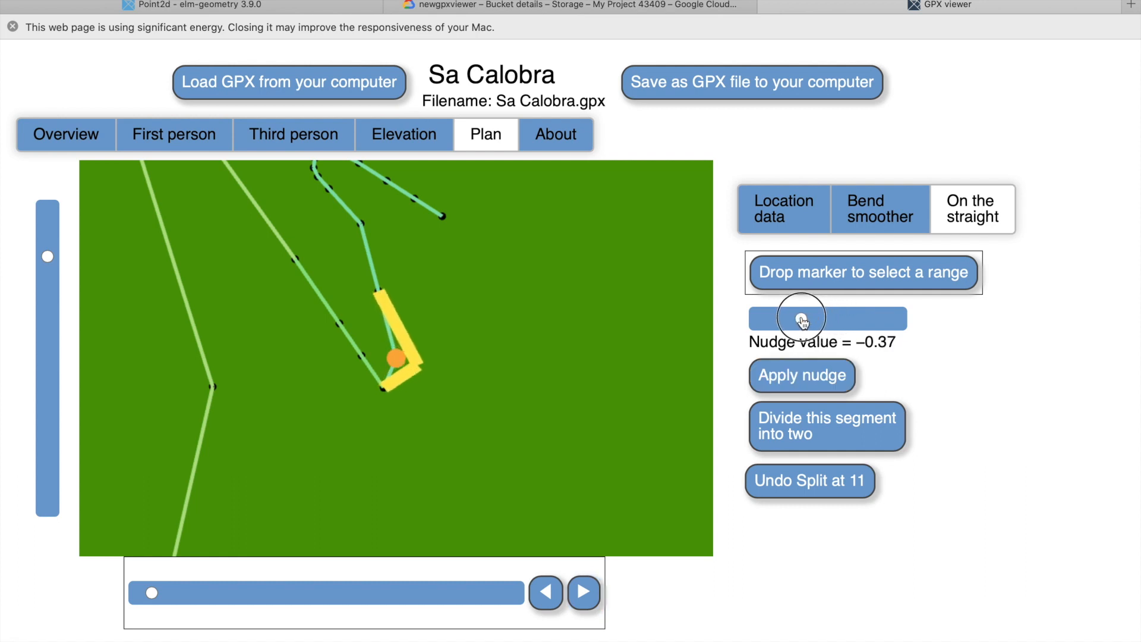
left_click(547, 593)
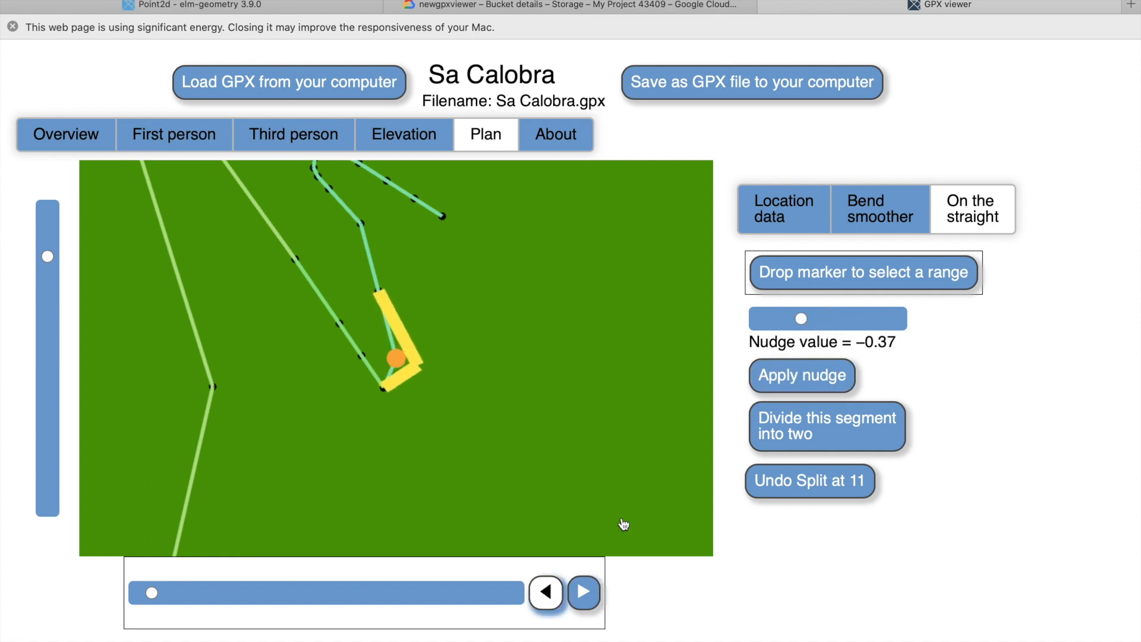
left_click_drag(829, 324, 820, 325)
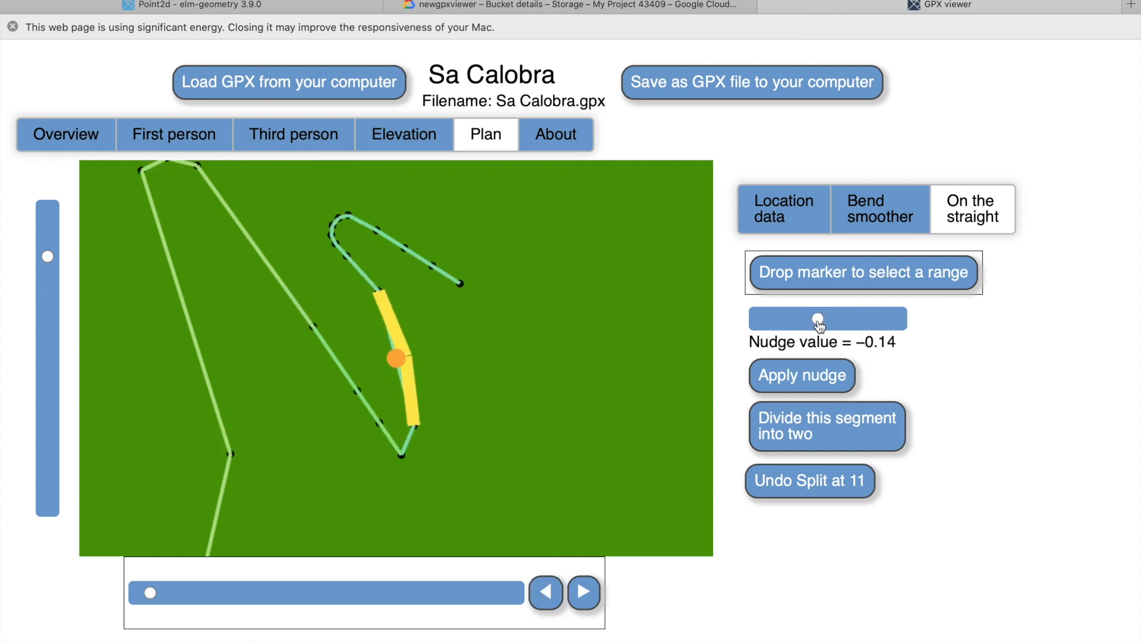
left_click(802, 373)
Smooth the second hairpin between a marker on the nudged node and the first node past the bend.
left_click(867, 282)
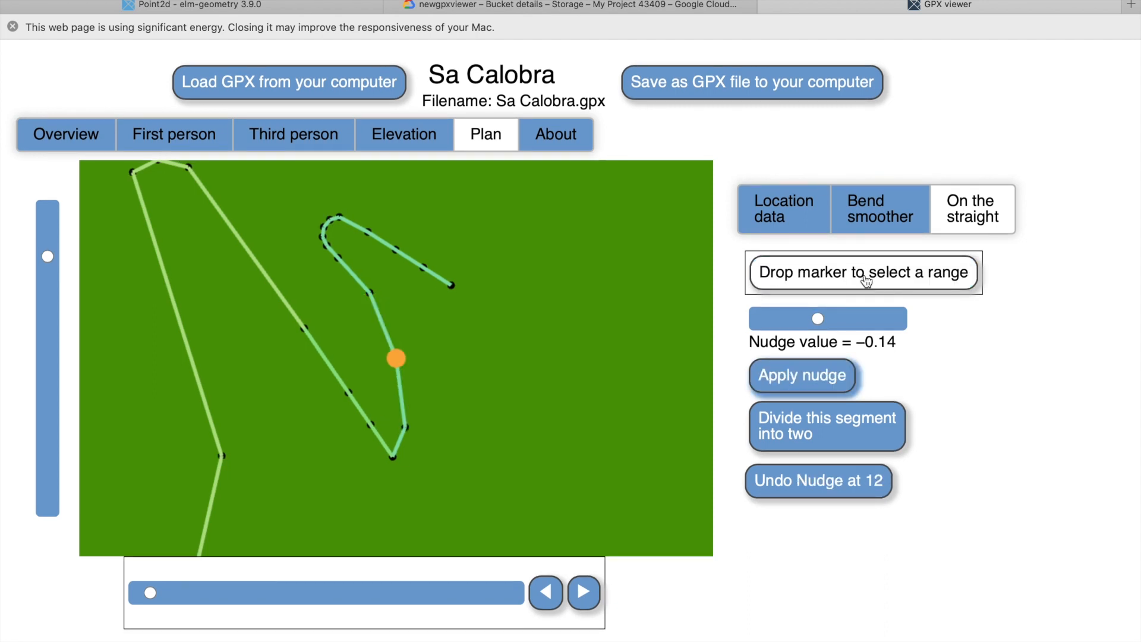
left_click(582, 592)
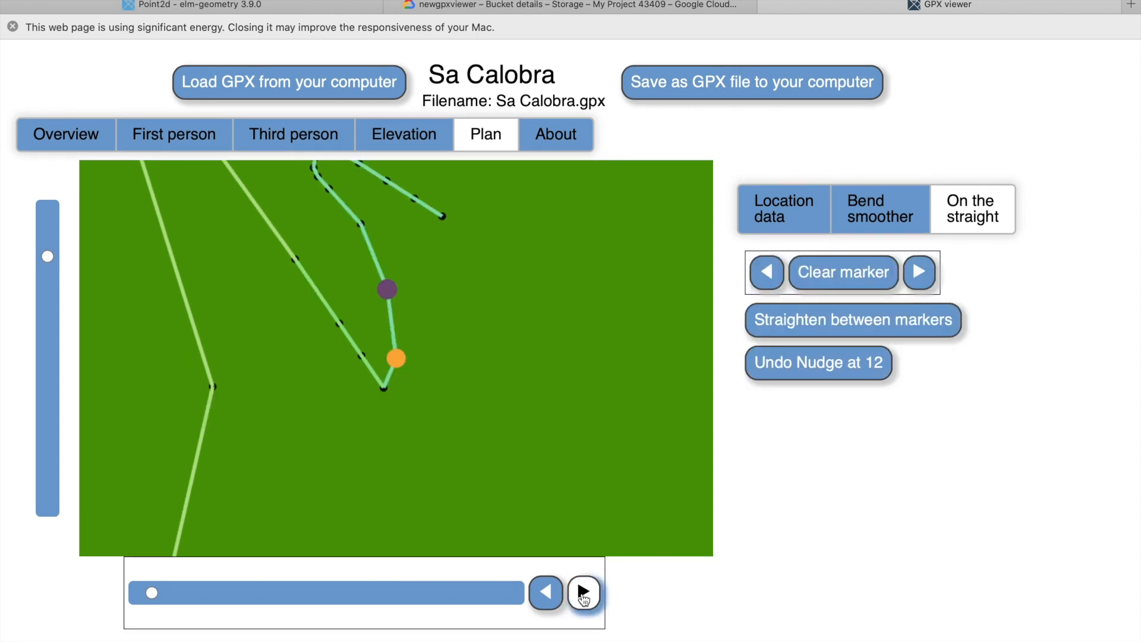
left_click(582, 593)
left_click(583, 592)
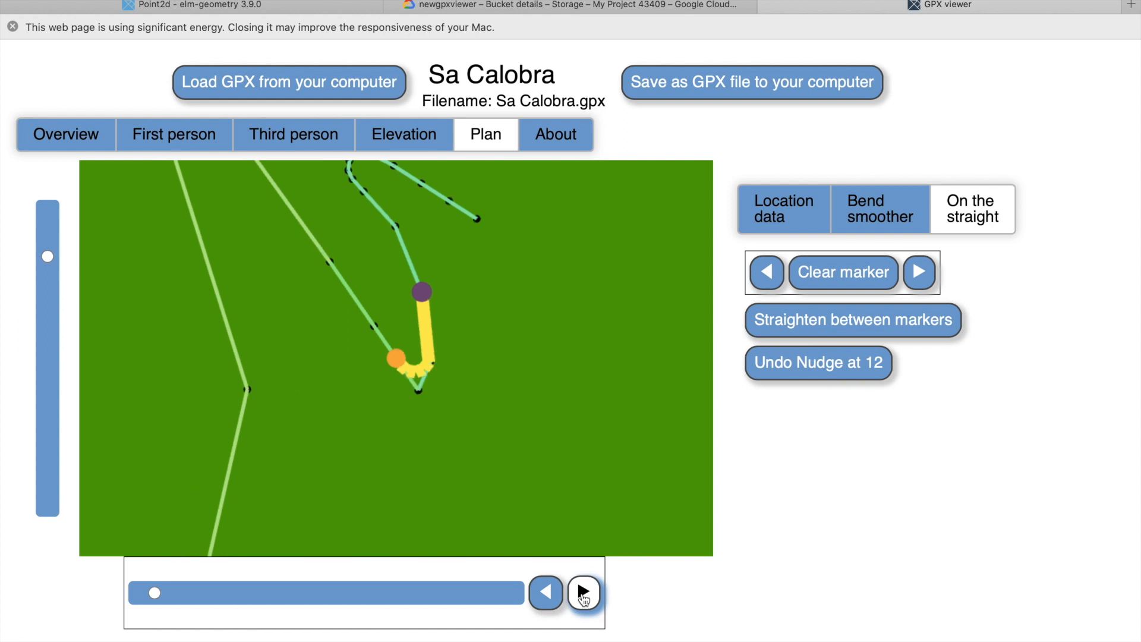
left_click(866, 212)
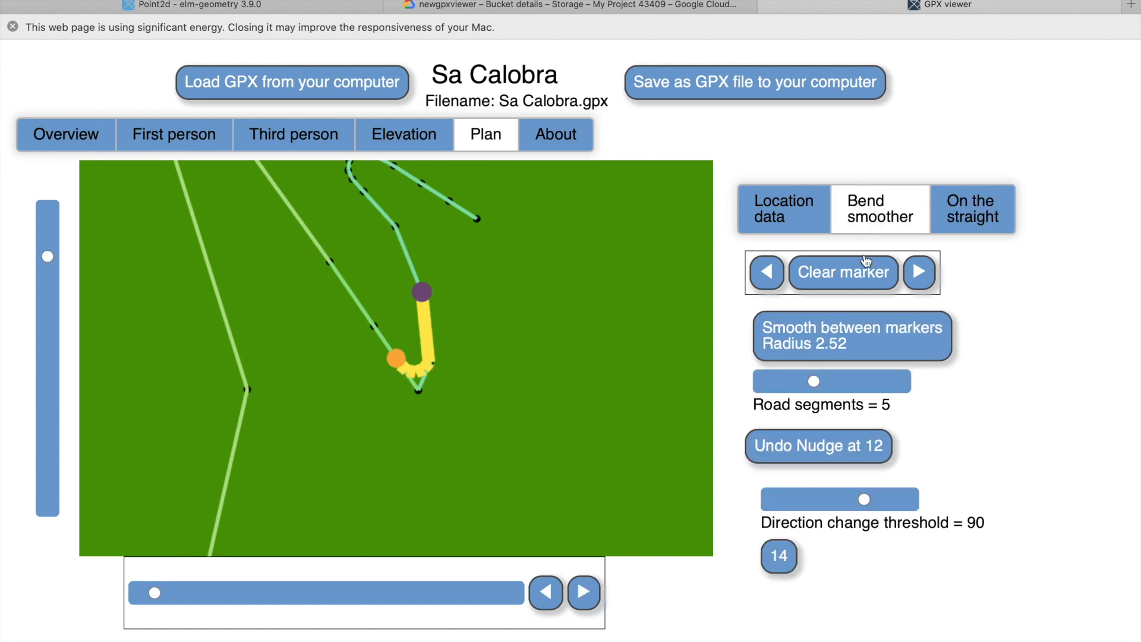
left_click(837, 337)
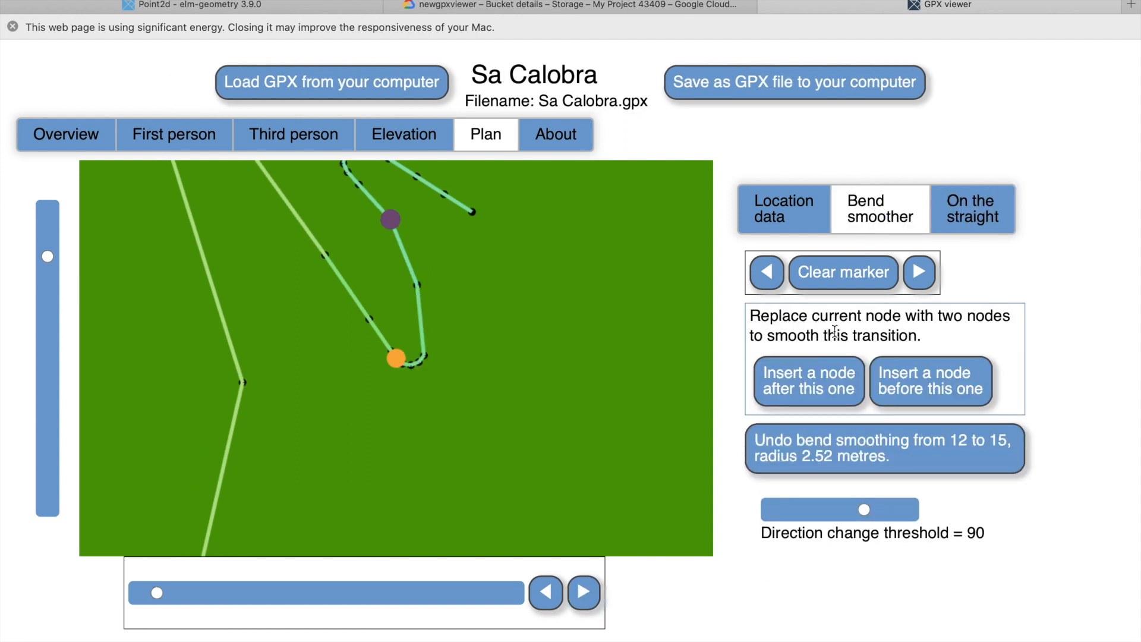
Inspect the two smoothed hairpins of Sa Calobra in the third-person view.
left_click(289, 136)
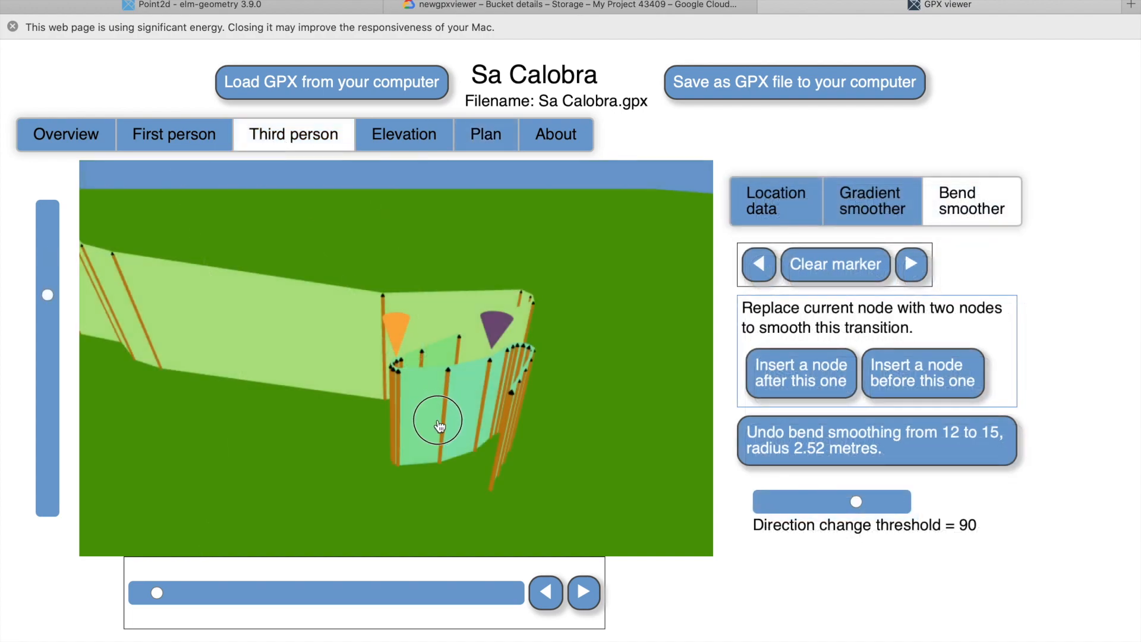
left_click_drag(433, 413, 243, 205)
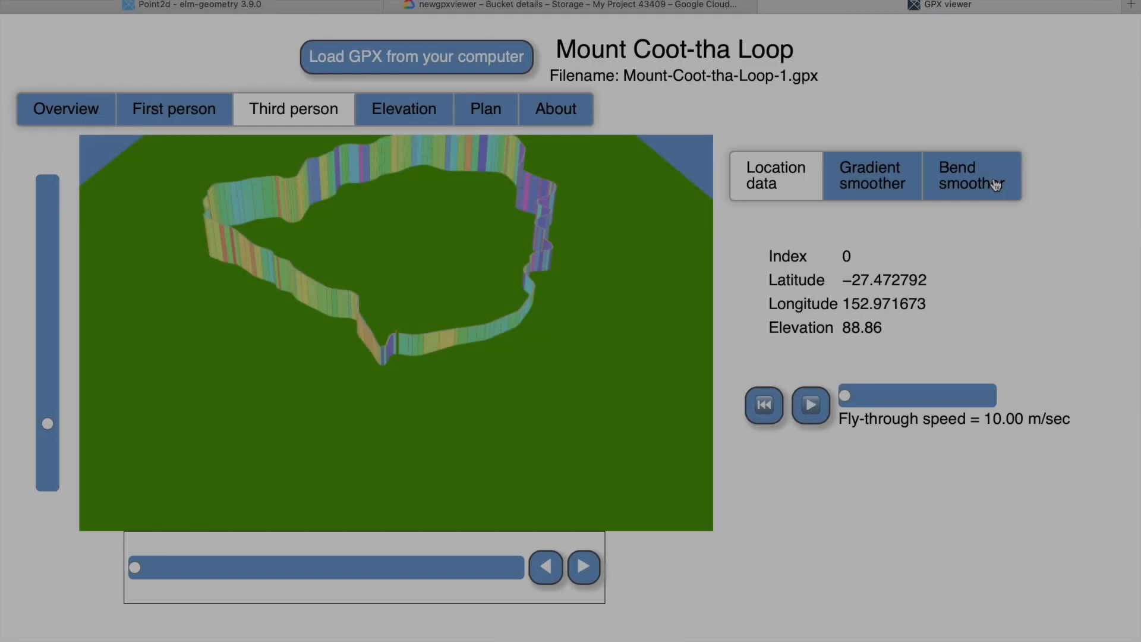
Locate direction change 206 on the Mount Coot-tha Loop and examine the track around it up close, stepping through the neighbouring nodes.
left_click(986, 182)
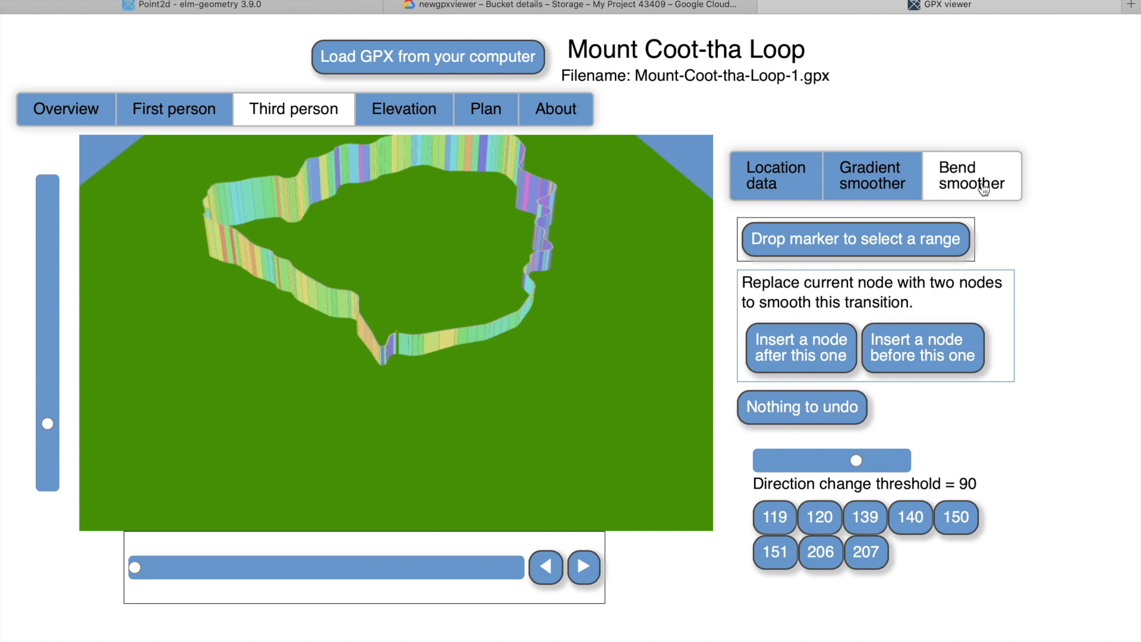
left_click(823, 556)
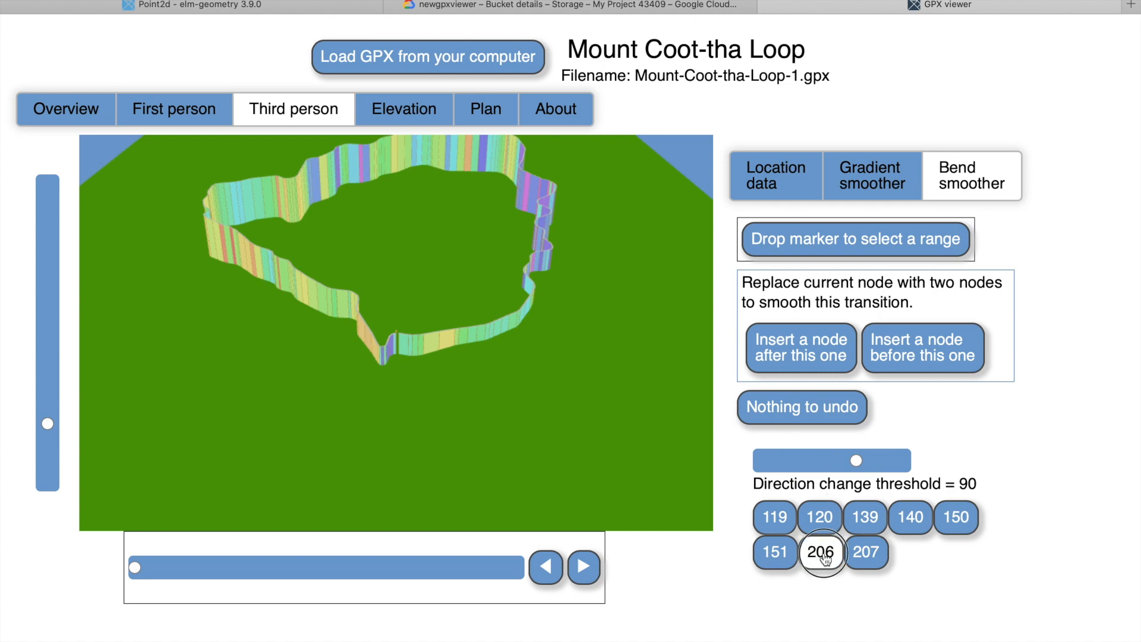
left_click_drag(47, 423, 58, 245)
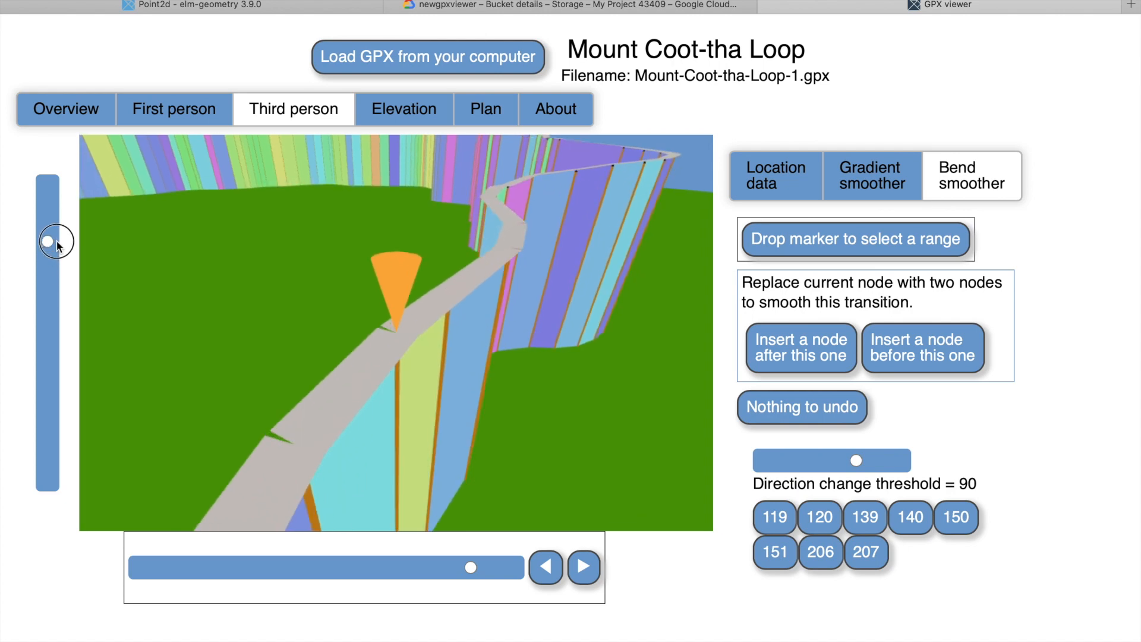
mouse_move(156, 346)
left_mouse_down()
mouse_move(183, 382)
mouse_move(209, 382)
mouse_move(229, 377)
mouse_move(234, 334)
left_mouse_up()
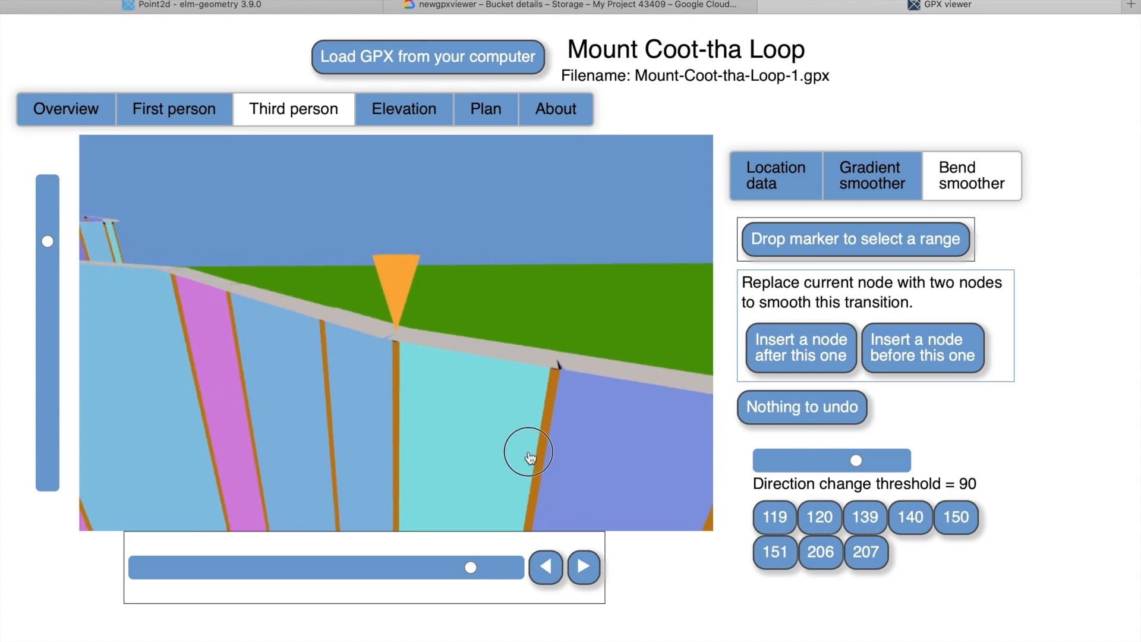
left_click_drag(517, 453, 436, 456)
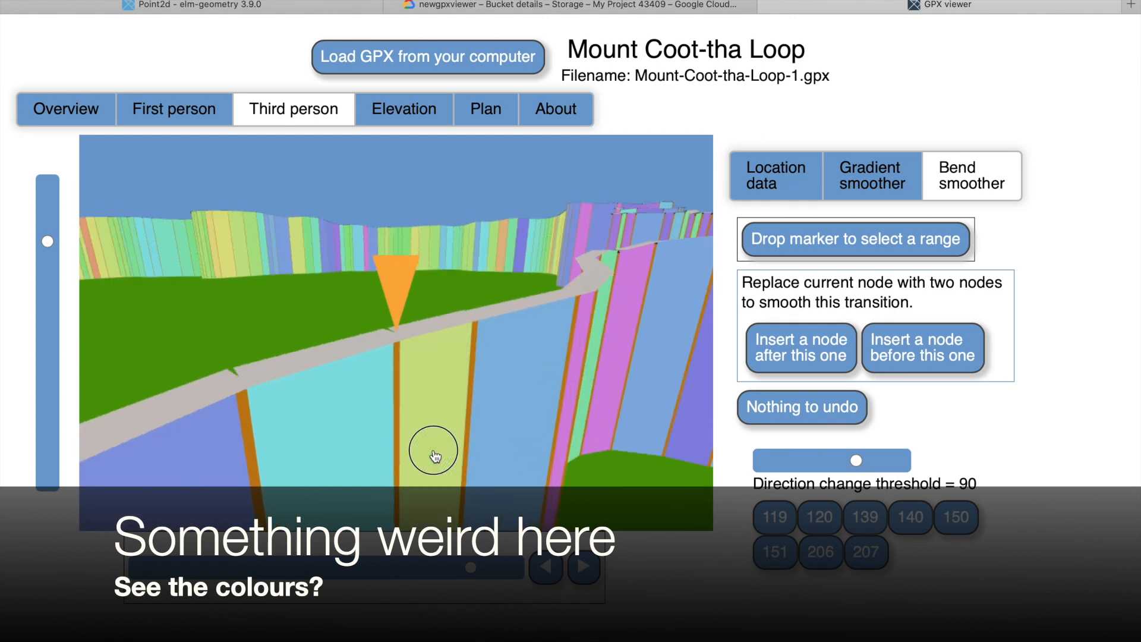
left_click_drag(434, 450, 429, 447)
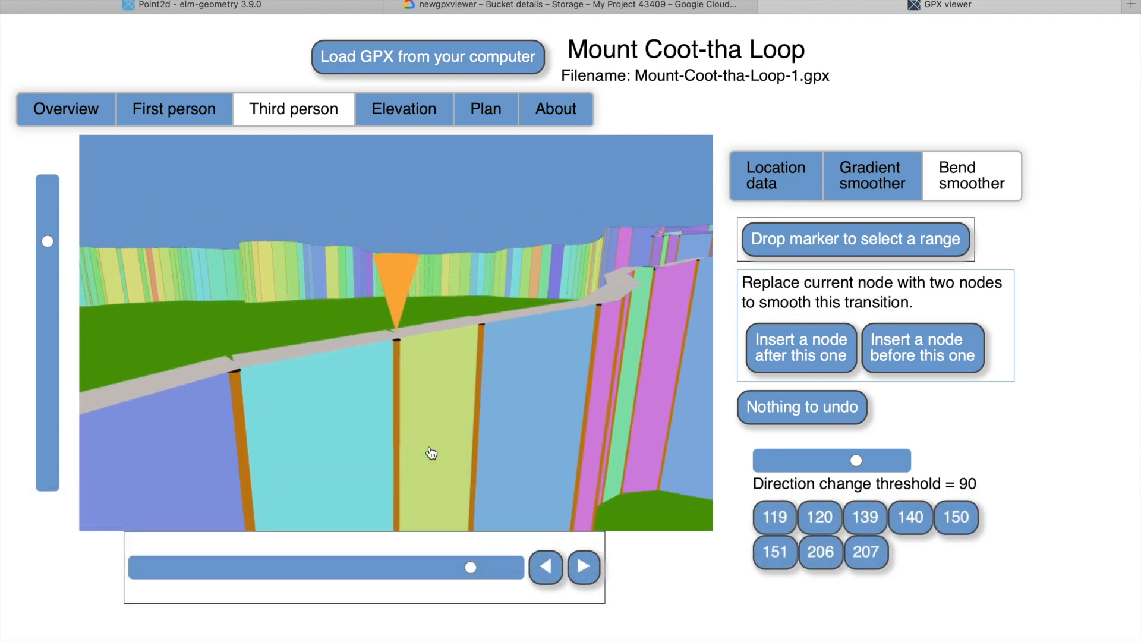
left_click(544, 571)
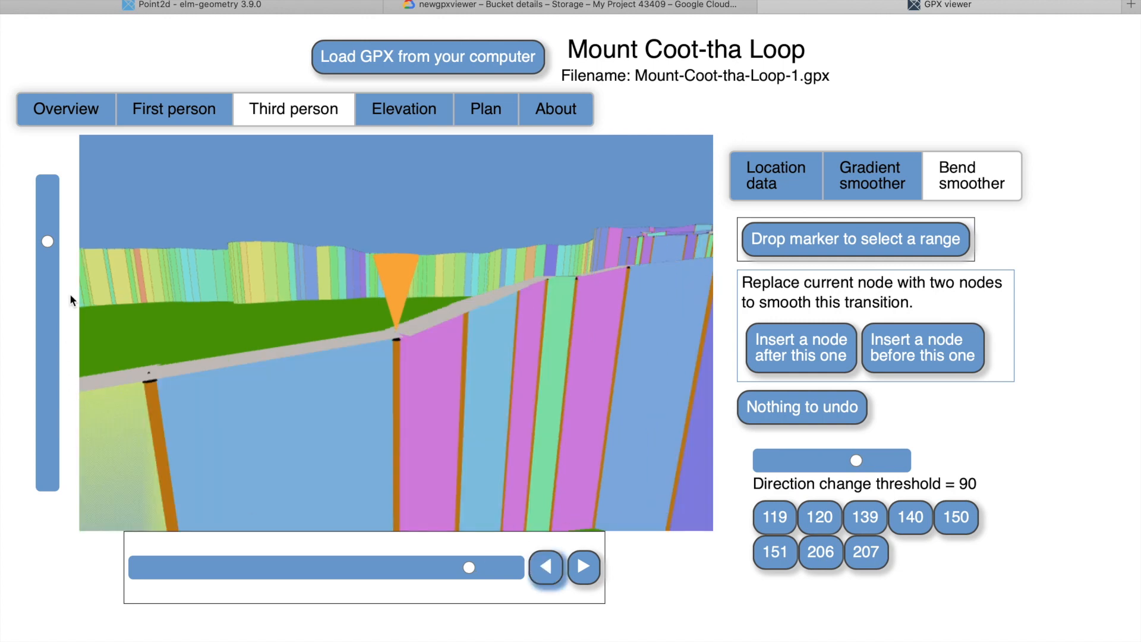
left_click_drag(48, 244, 48, 274)
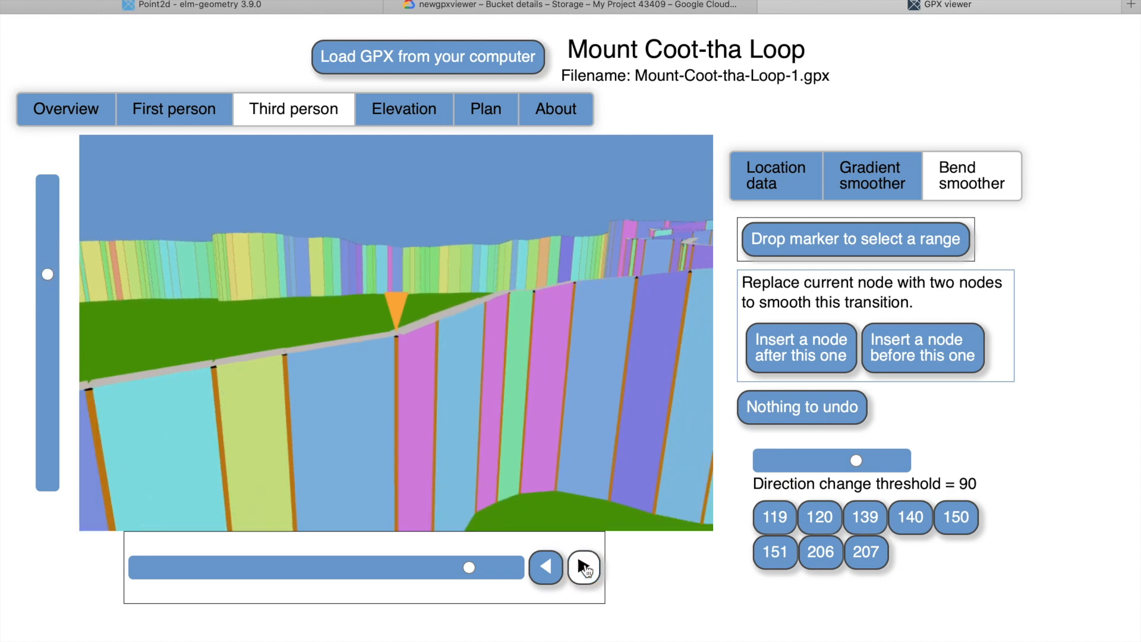
left_click(583, 566)
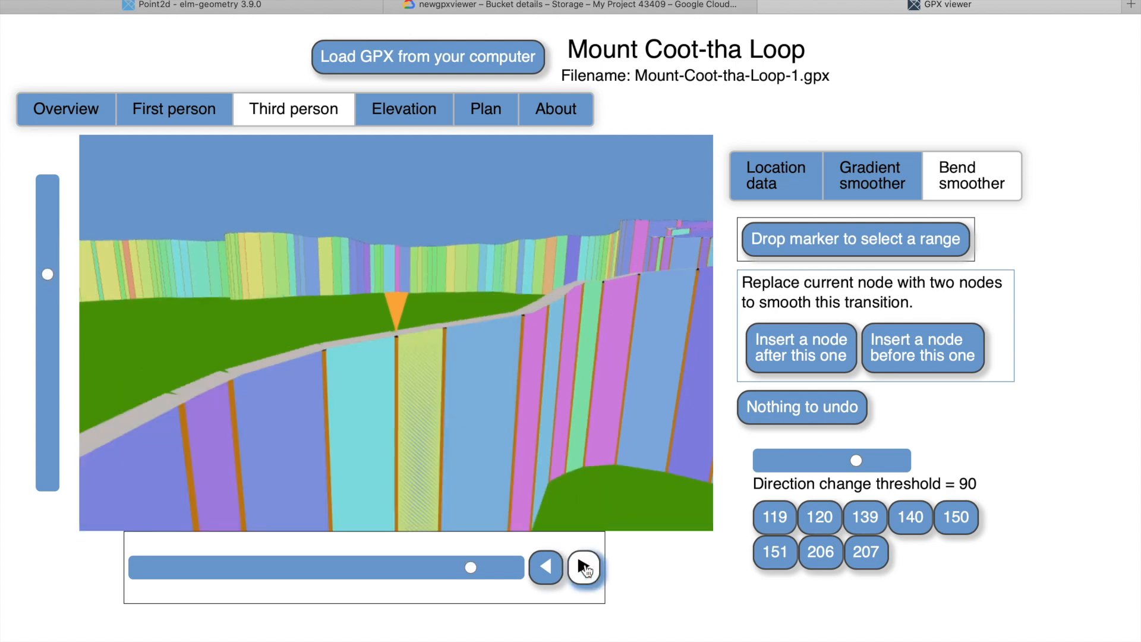
left_click(583, 567)
left_click(584, 567)
Apply a nudge of 0.23 to node 208 in the plan view.
left_click(495, 121)
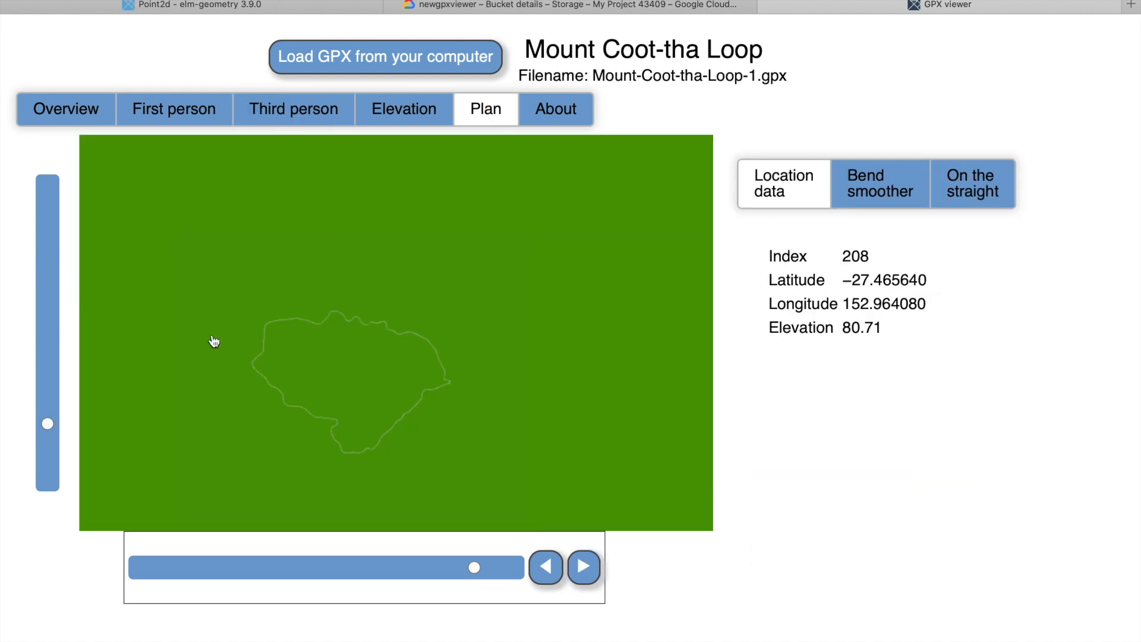
left_click_drag(50, 429, 67, 248)
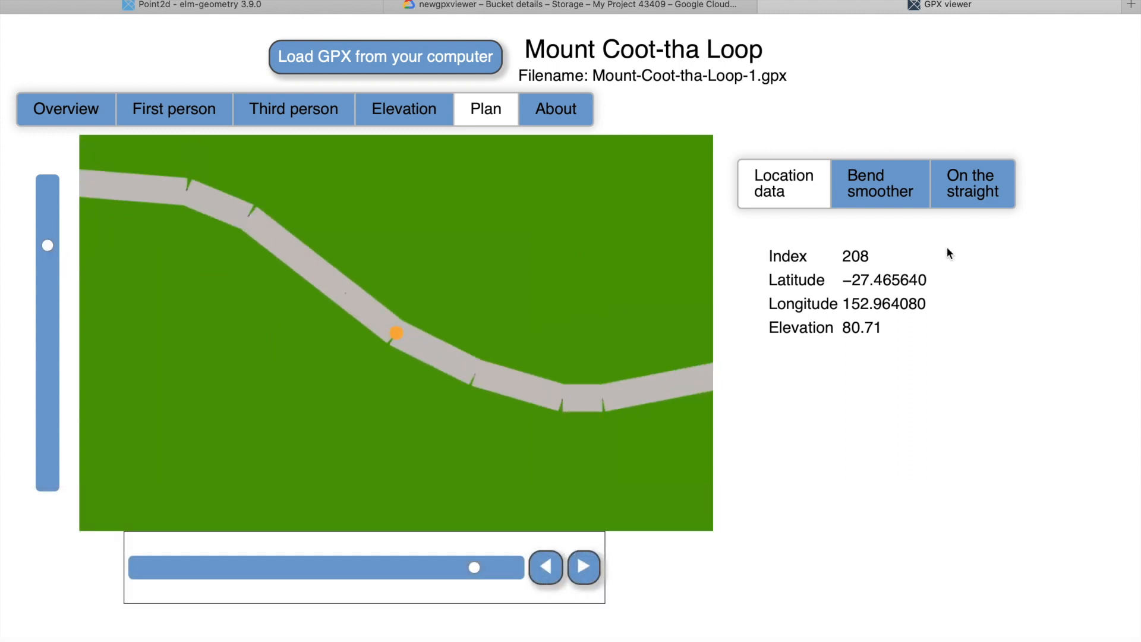
left_click(988, 197)
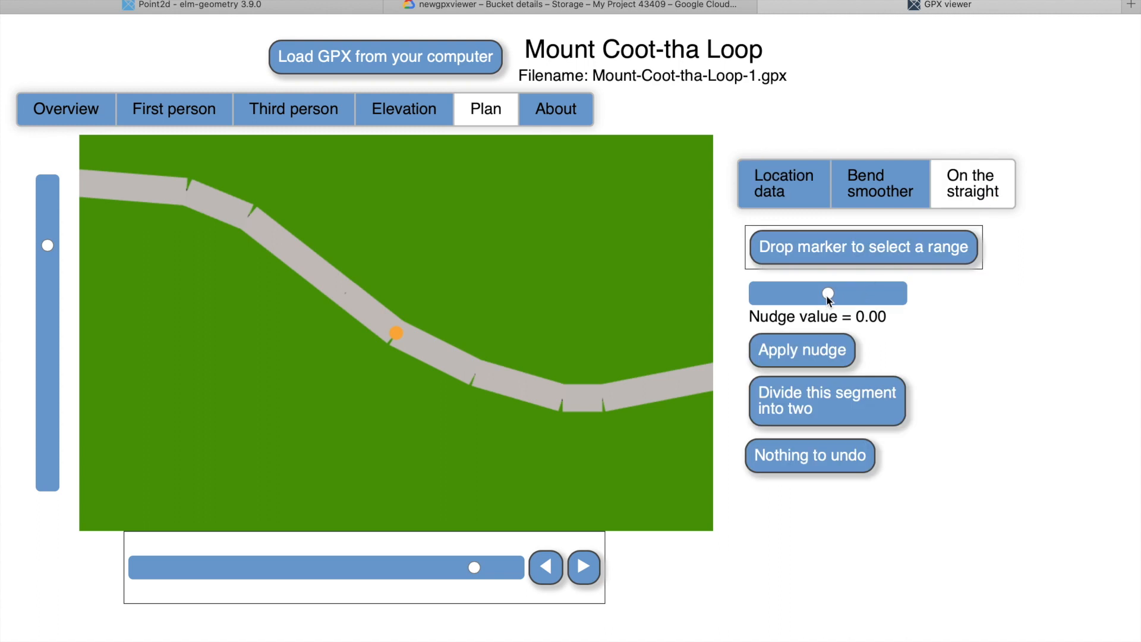
mouse_move(828, 299)
left_mouse_down()
mouse_move(796, 297)
mouse_move(846, 299)
left_mouse_up()
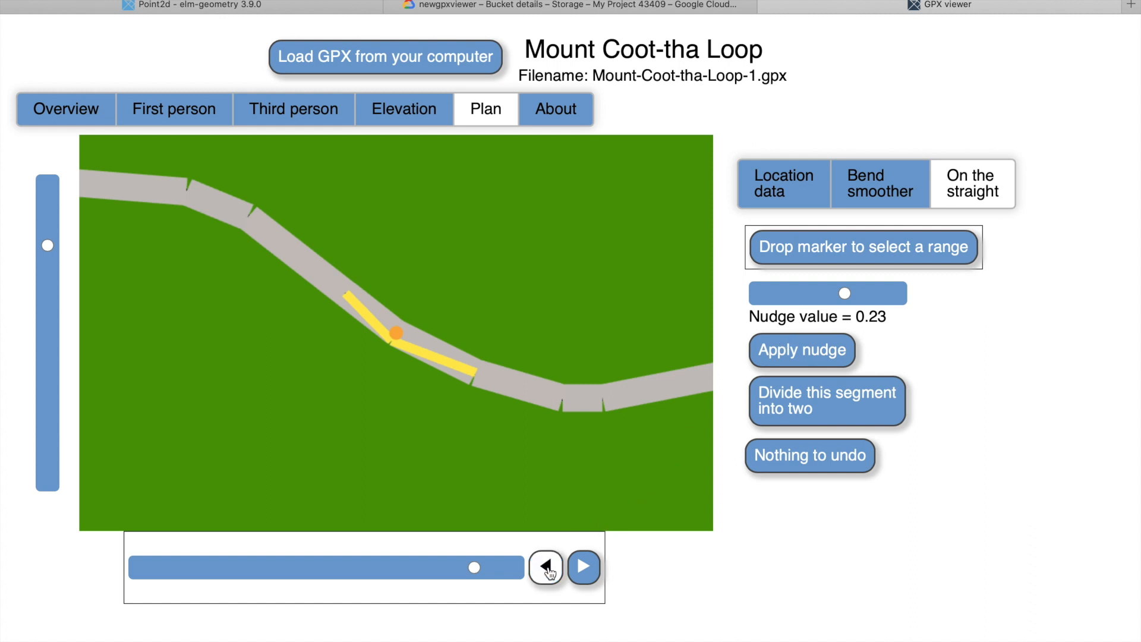
left_click(806, 350)
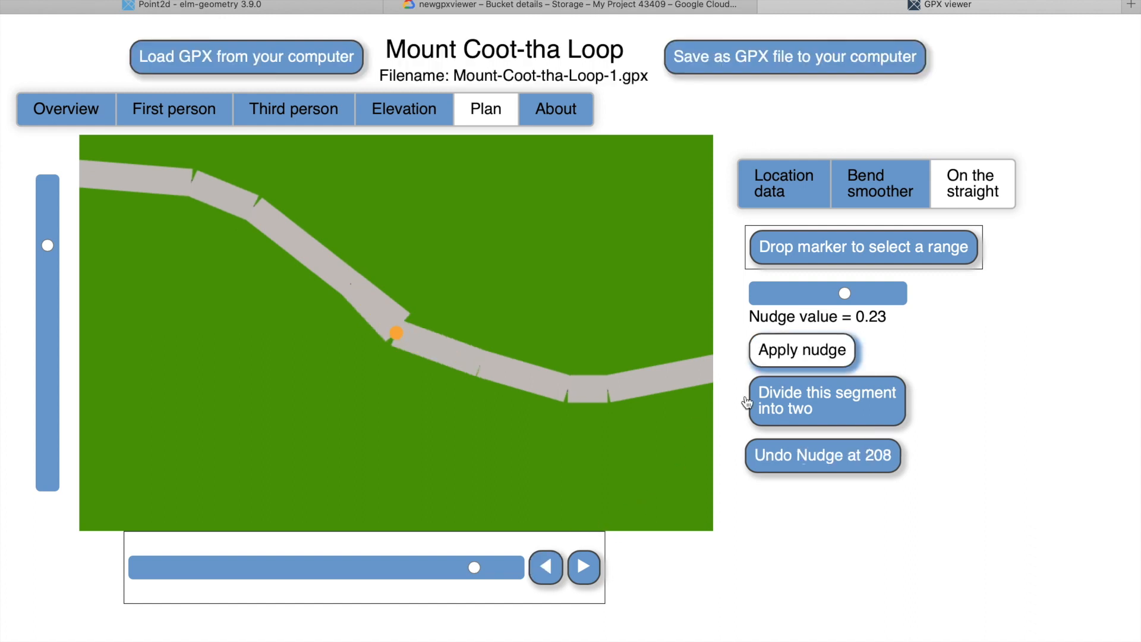
Apply a nudge of 0.65 to node 207, the node just before the one already nudged.
left_click(547, 566)
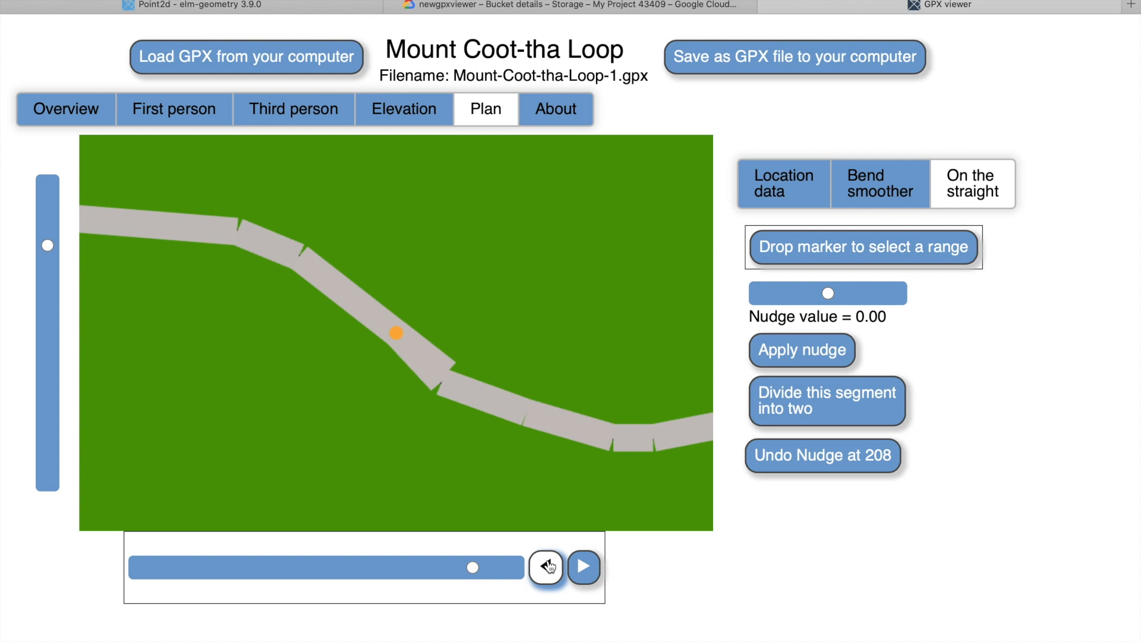
left_click_drag(827, 293, 877, 297)
left_click(824, 353)
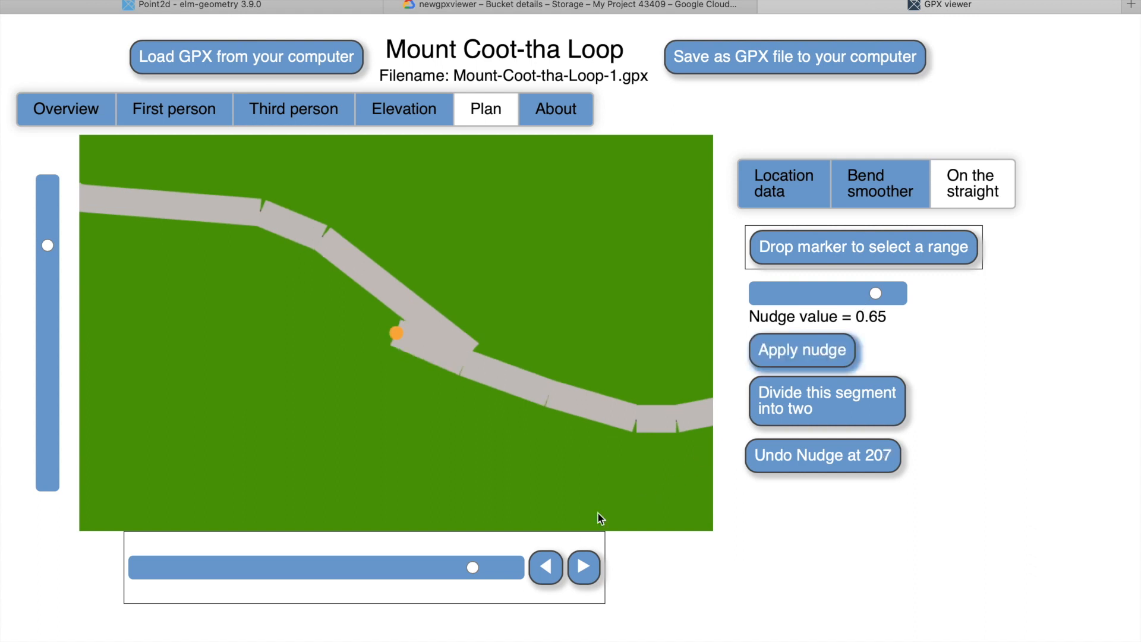
Apply a nudge of 0.46 to node 206 and examine the nudged nodes in the third-person view.
left_click(546, 567)
left_click(826, 295)
left_click_drag(826, 294, 862, 291)
left_click(809, 350)
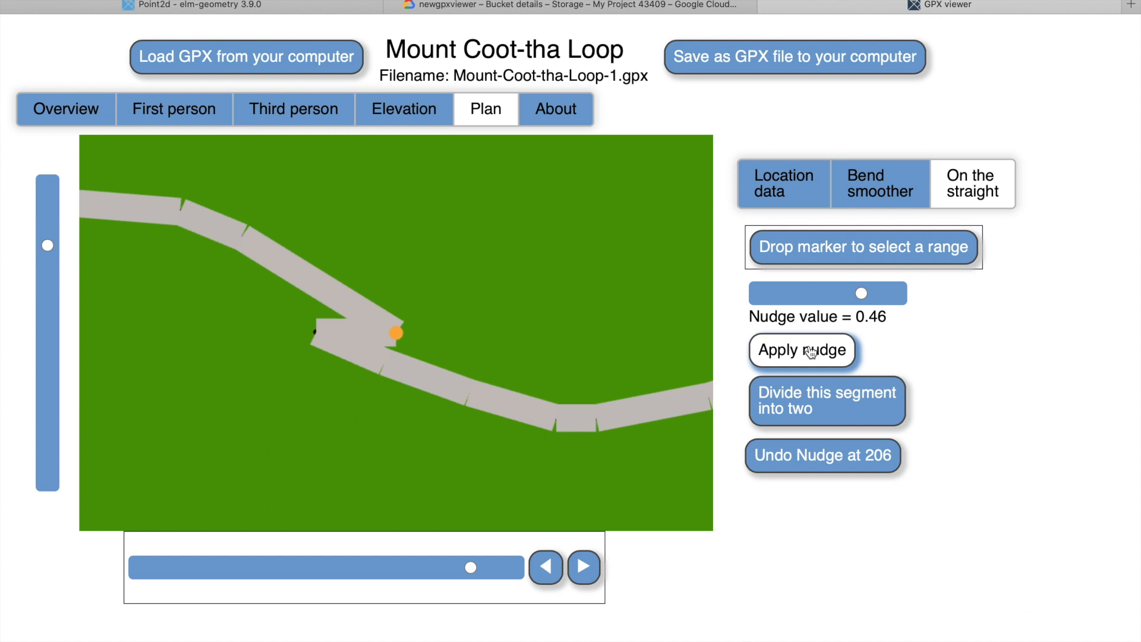
left_click(303, 110)
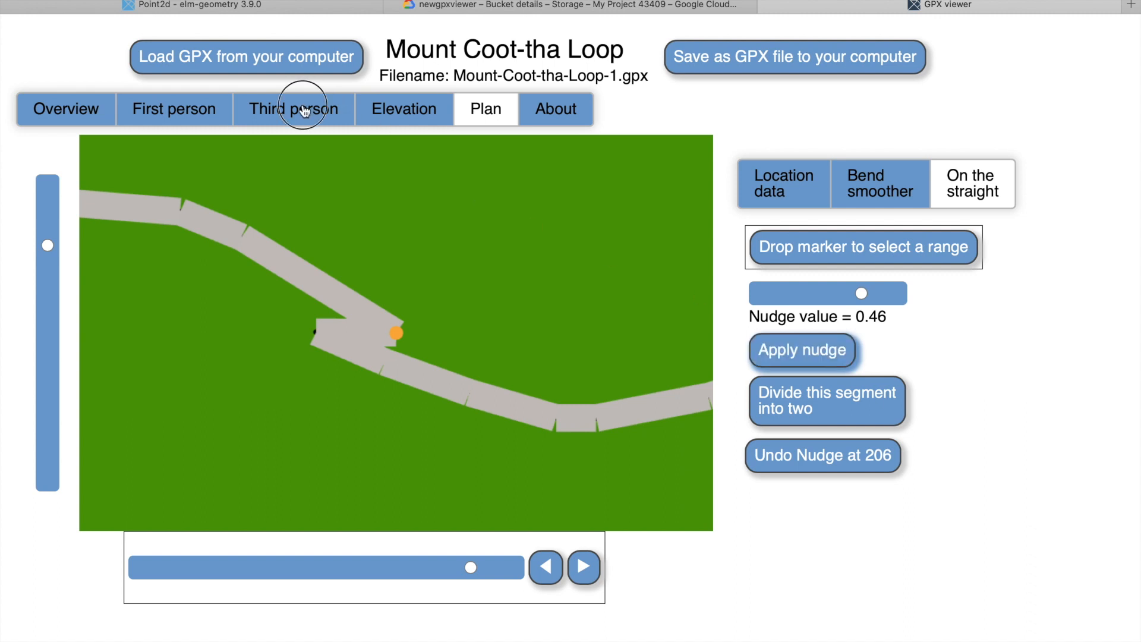
left_click_drag(416, 351, 491, 374)
left_click_drag(499, 371, 408, 365)
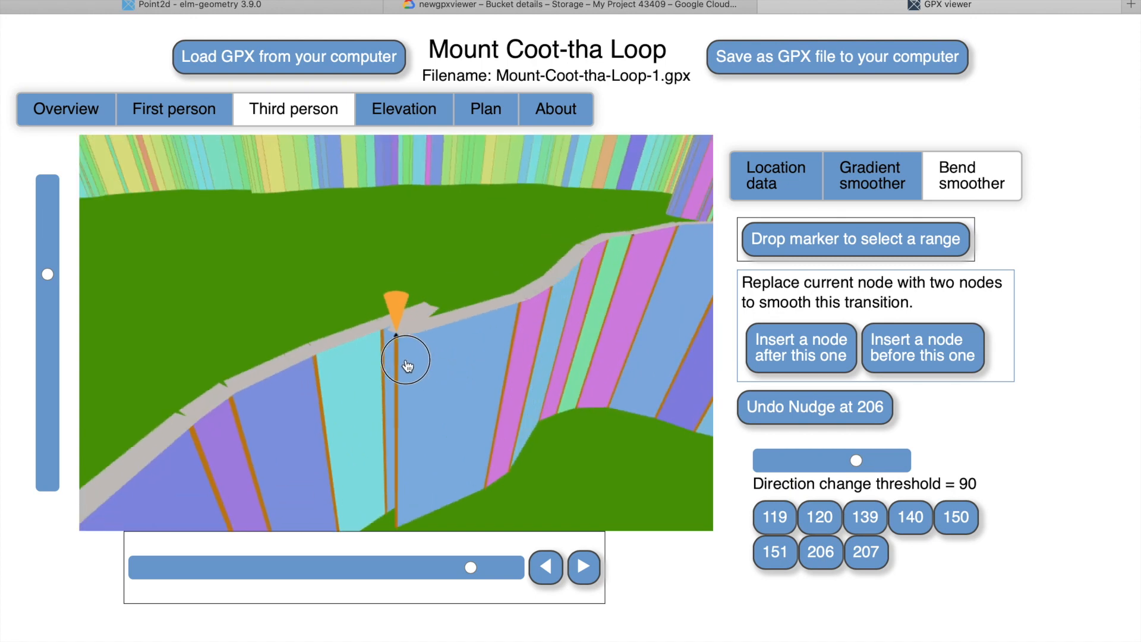
Straighten the track in plan view between nodes 205 and 208, and clear the range marker.
left_click(483, 110)
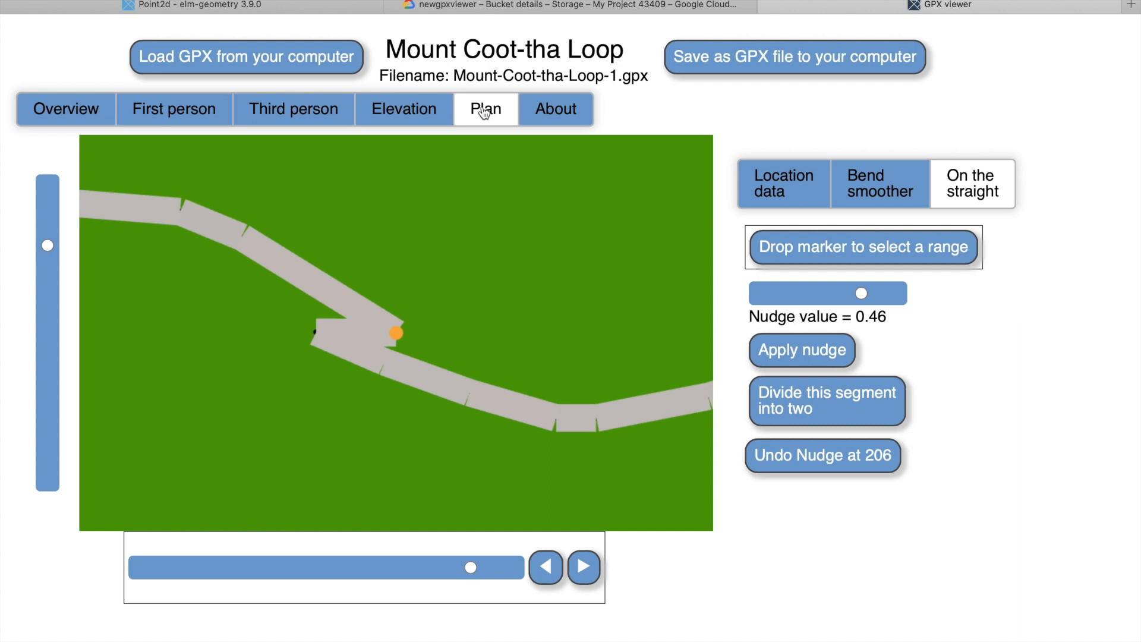
left_click(864, 246)
left_click(920, 252)
left_click(920, 252)
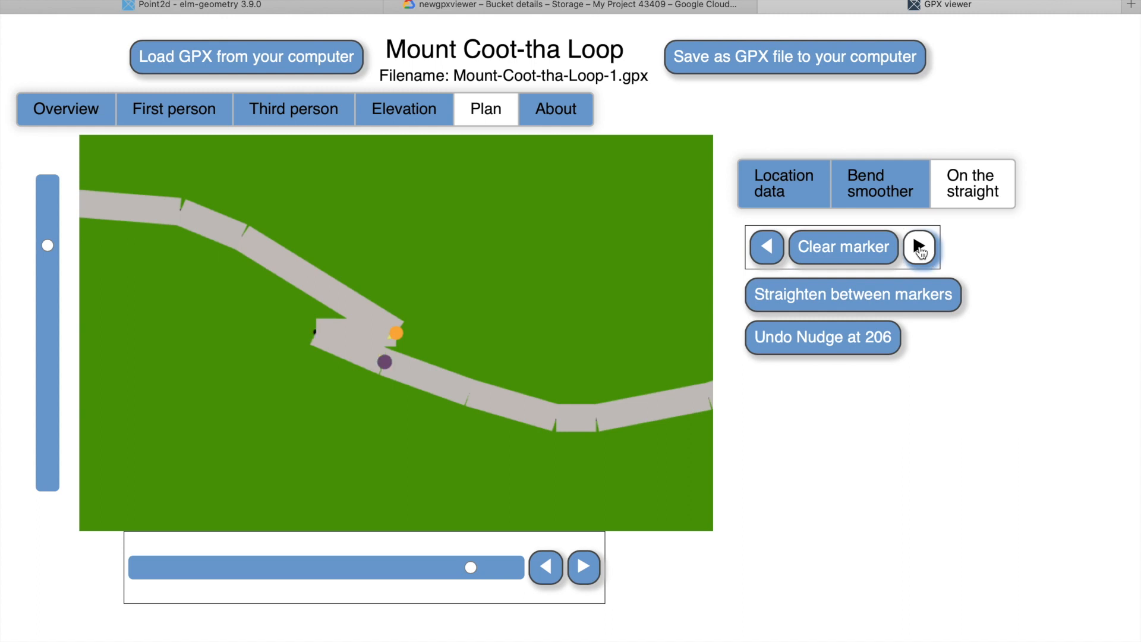
left_click(545, 569)
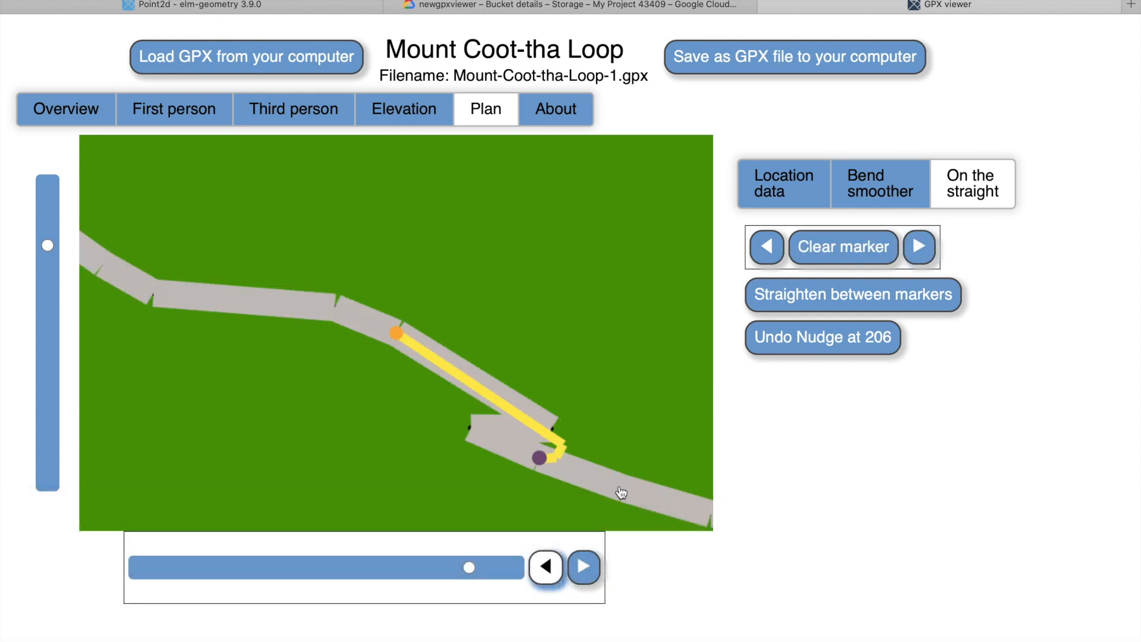
left_click(856, 299)
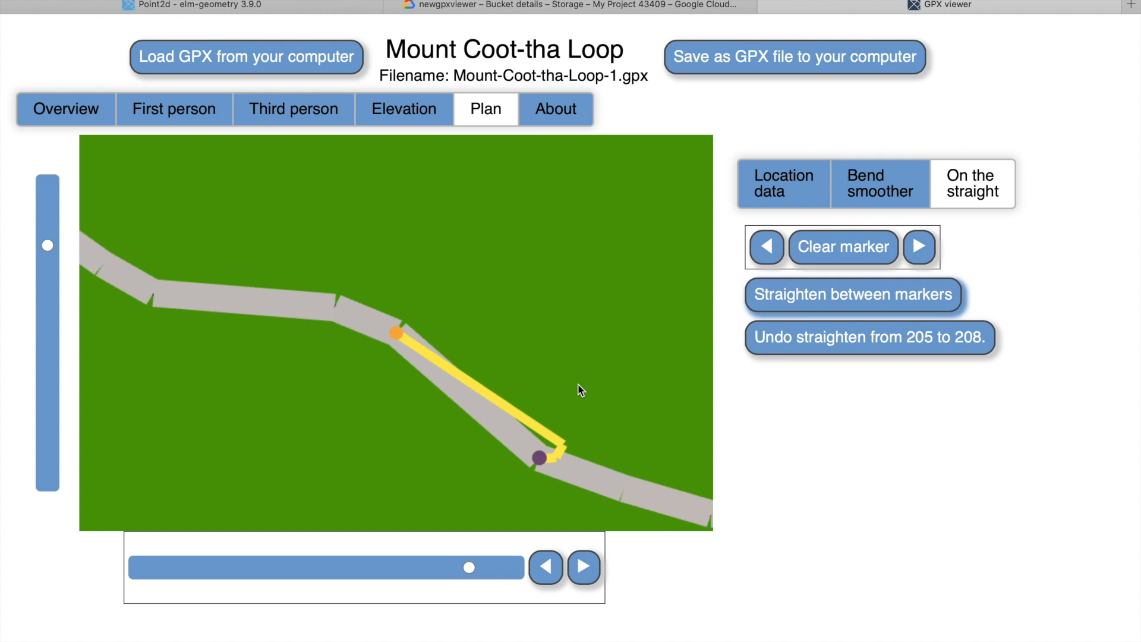
left_click(842, 252)
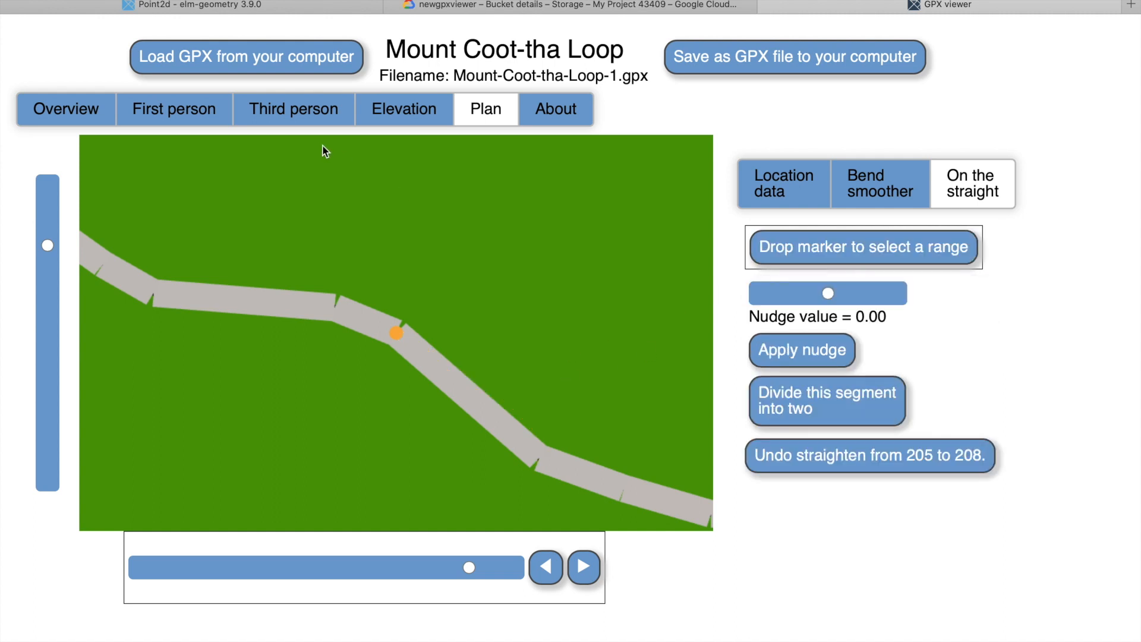
Inspect the straightened section and its neighbouring nodes in the third-person view.
left_click(318, 121)
mouse_move(355, 393)
left_mouse_down()
mouse_move(345, 375)
mouse_move(316, 390)
mouse_move(350, 405)
left_mouse_up()
left_click(551, 567)
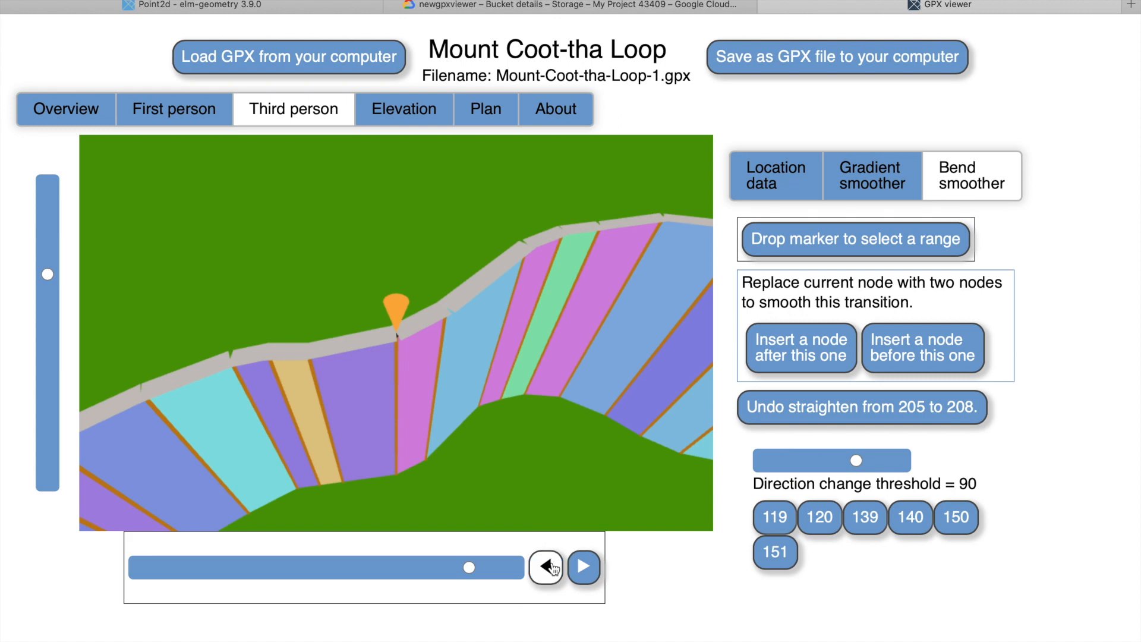
left_click(551, 567)
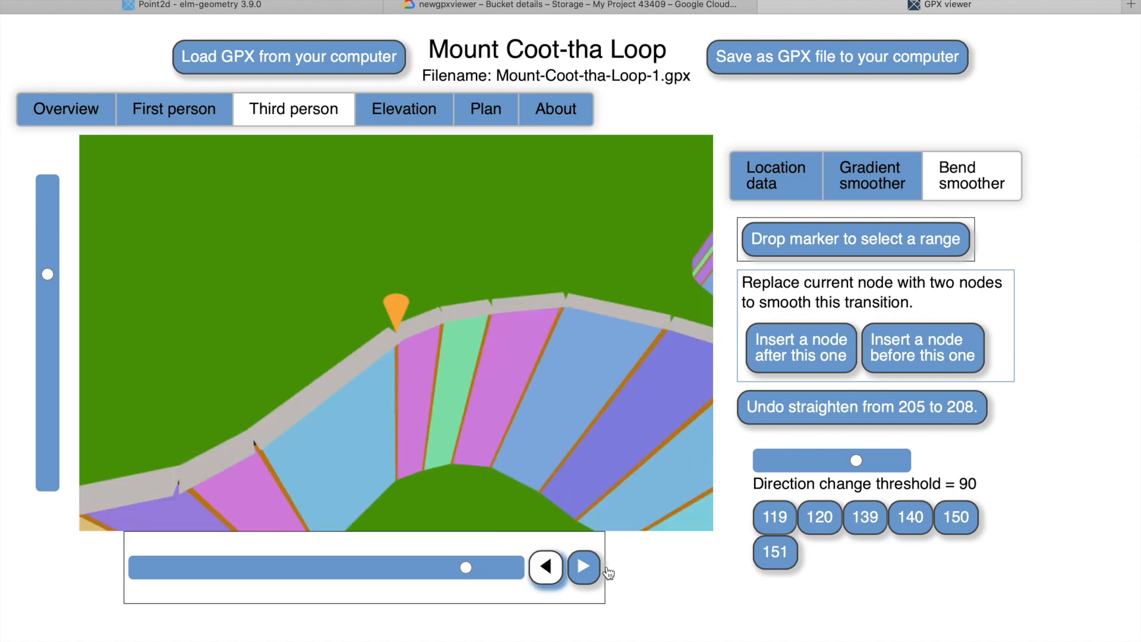
left_click(584, 568)
left_click(584, 567)
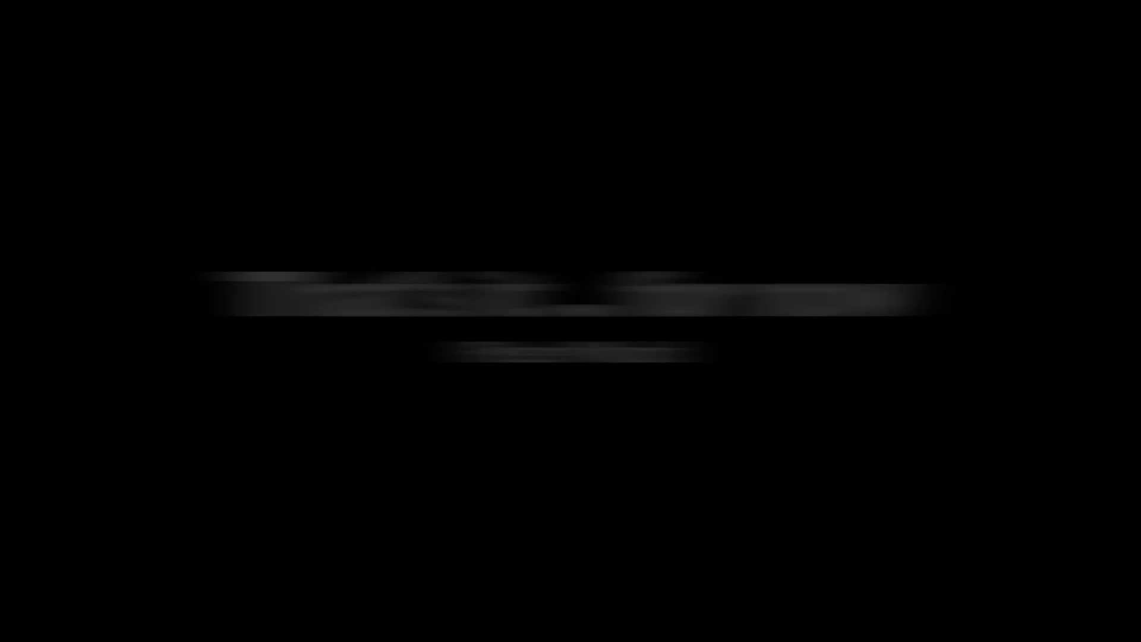